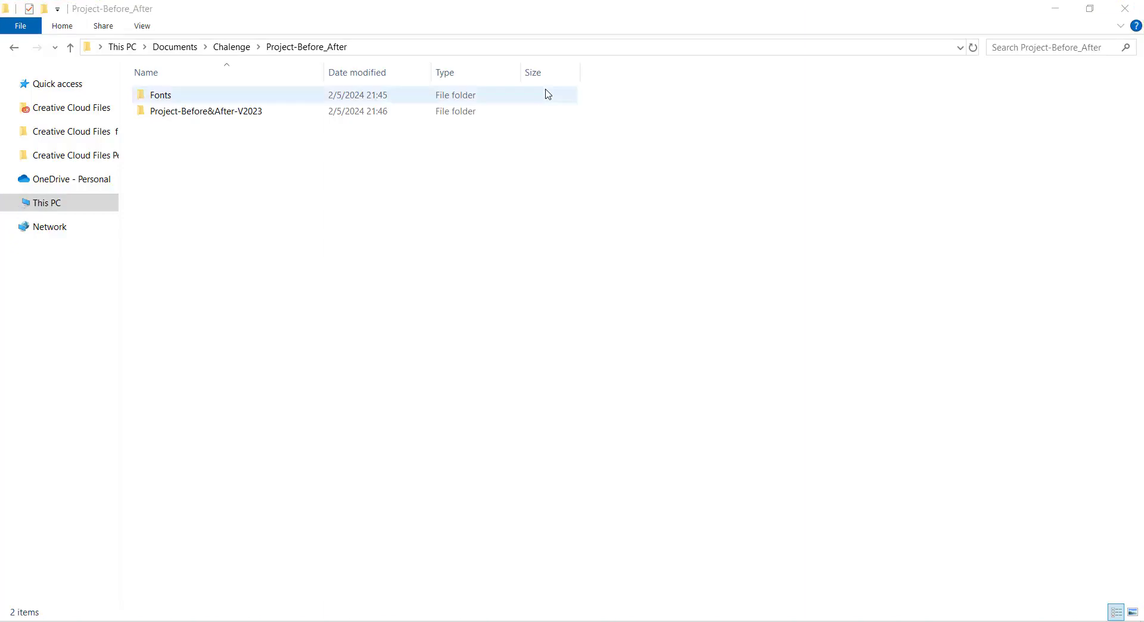
Step: Refresh the folder view, open Fonts and inspect the three selected Shabnam font files
right_click(187, 152)
left_click(226, 211)
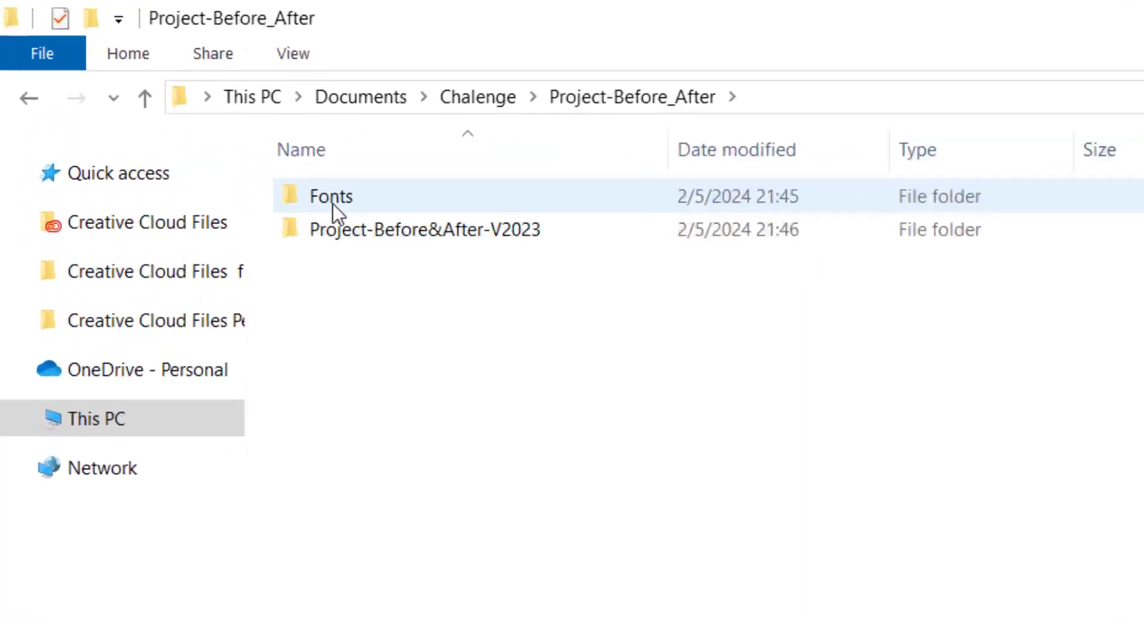
double_click(162, 96)
left_click_drag(477, 454, 341, 188)
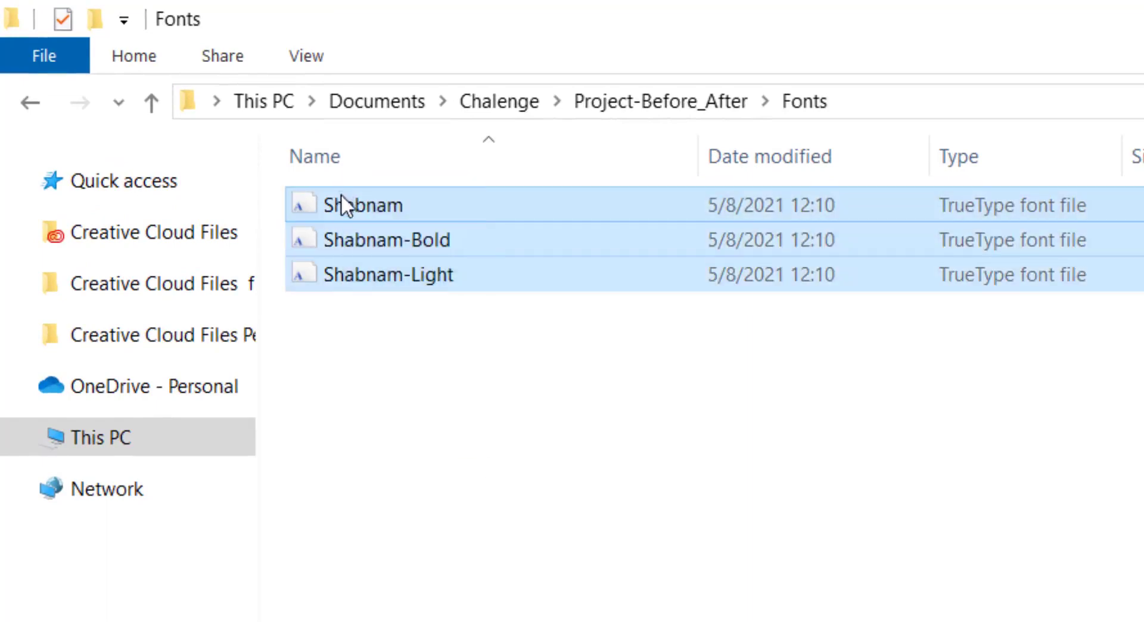
right_click(339, 196)
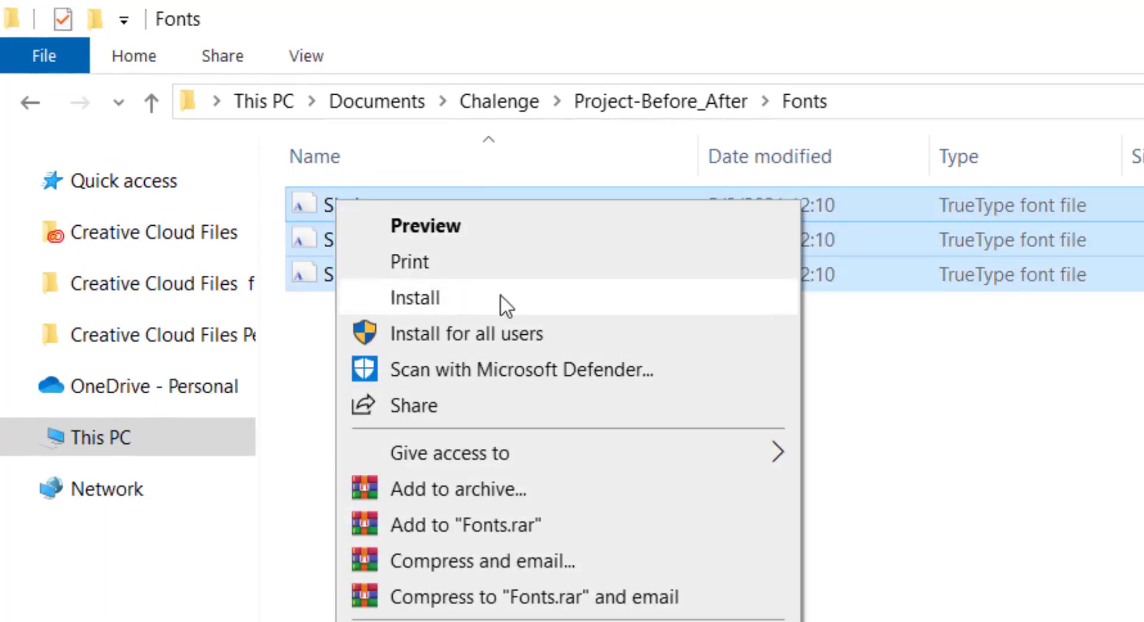
left_click(825, 343)
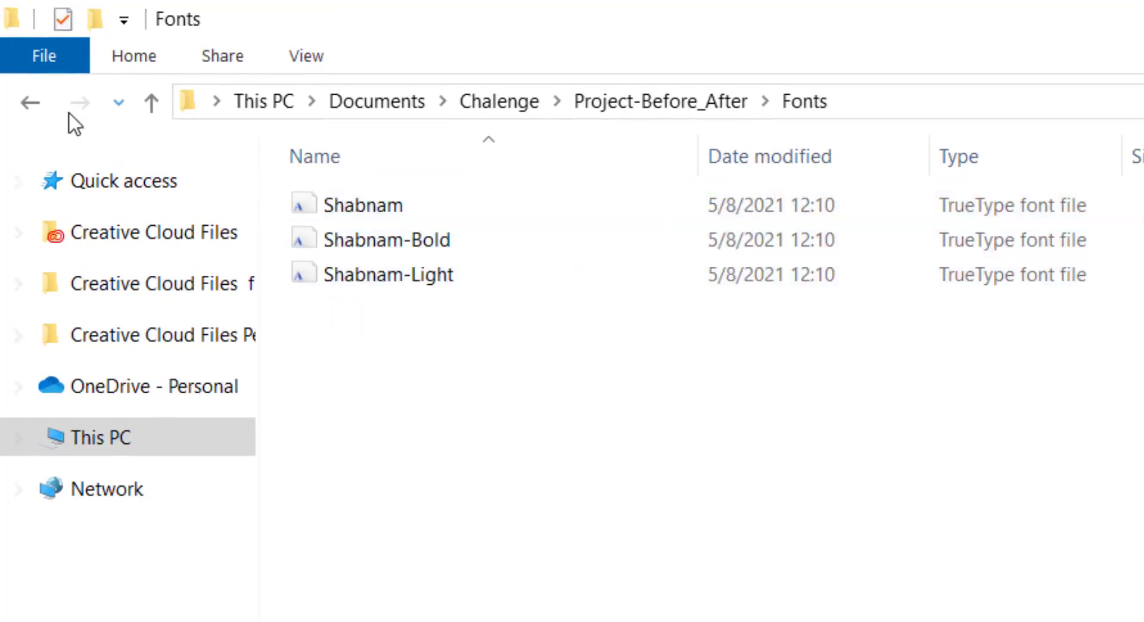
Step: Go back, open Project-Before&After-V2023 and select the Project-Before&After project file
left_click(31, 104)
left_click(485, 240)
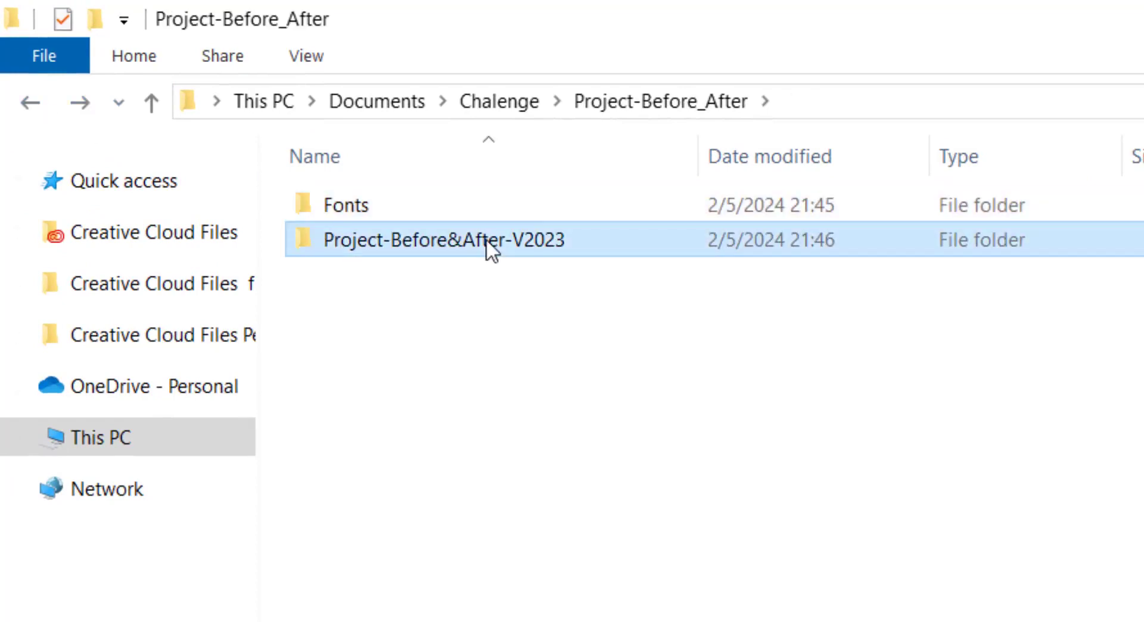
double_click(485, 238)
left_click(429, 237)
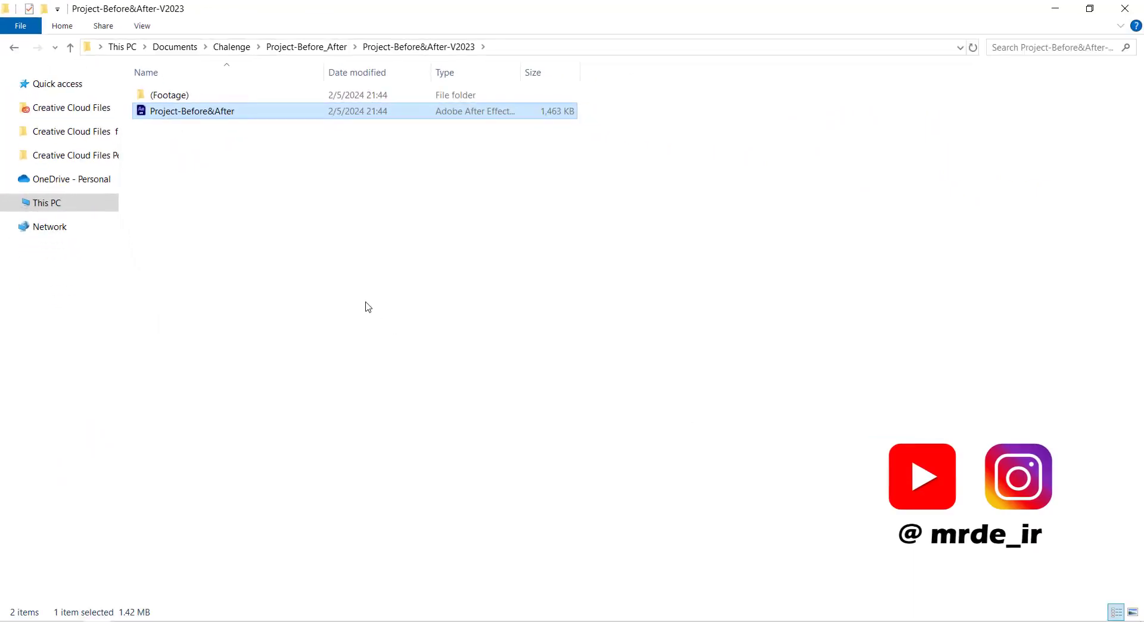
Step: Open the project and look through Project2, Project1 and the back composition, selecting Blue Solid 1
key("Return")
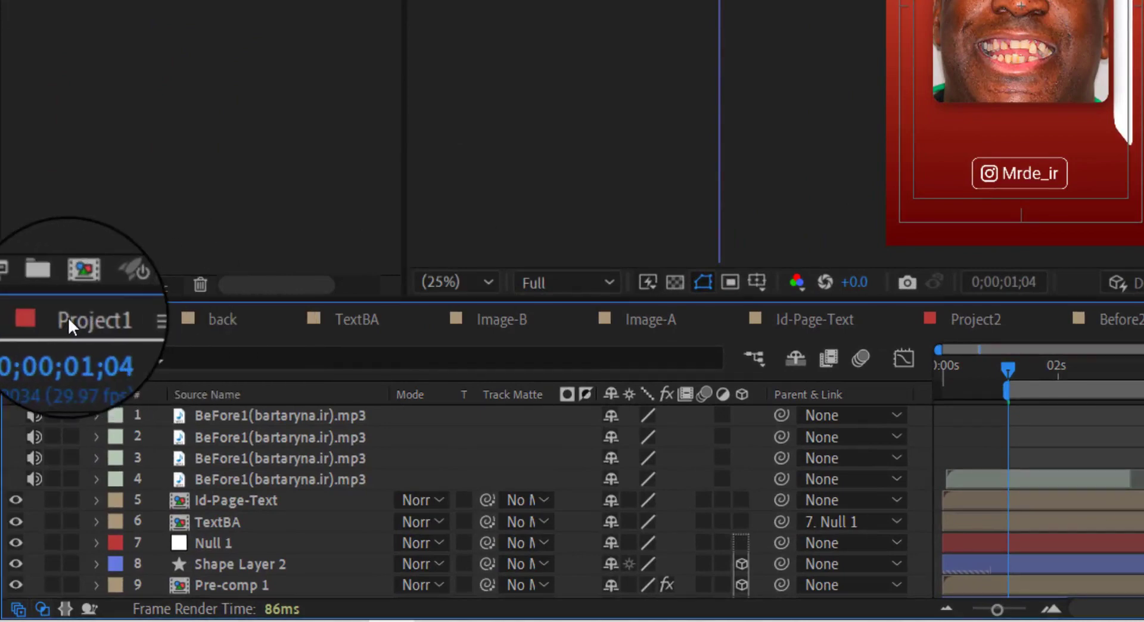
left_click(972, 321)
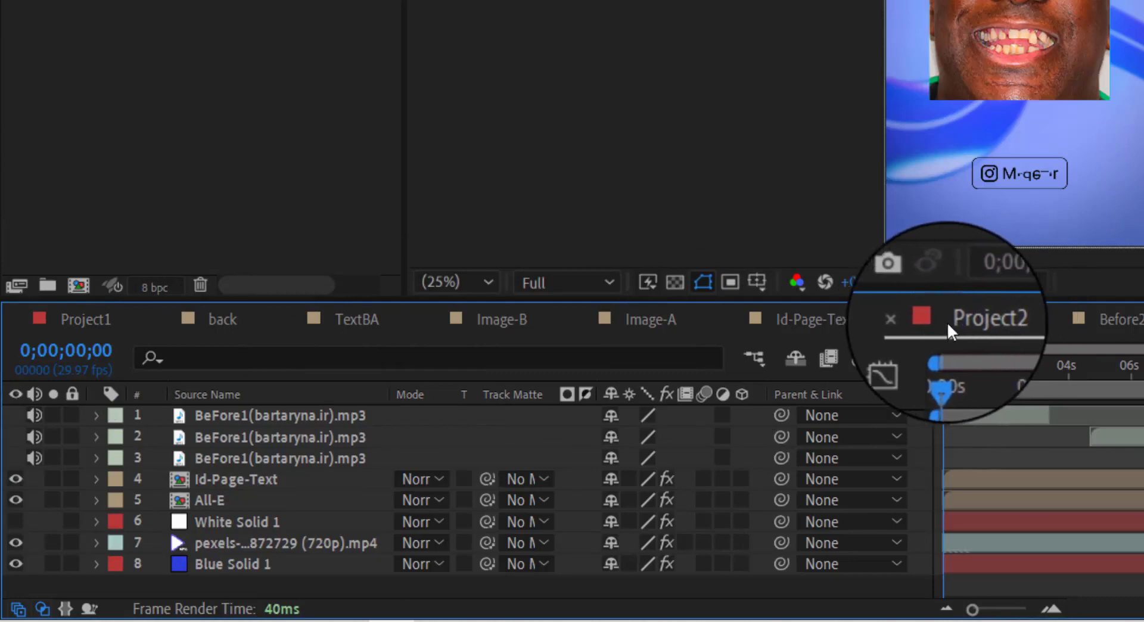
left_click(73, 320)
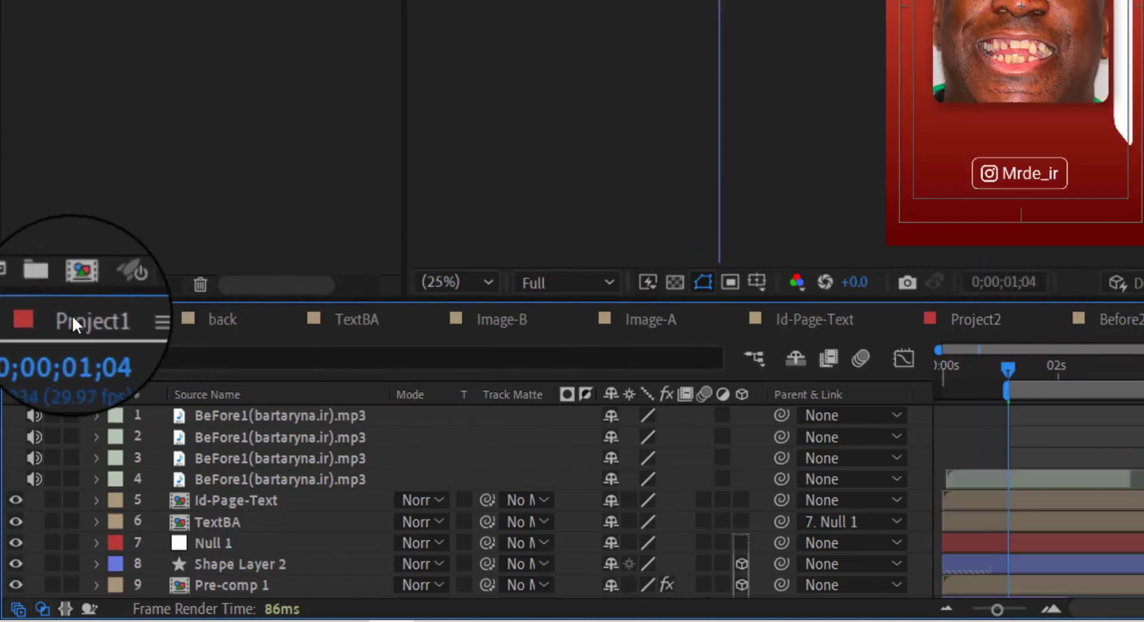
left_click(217, 319)
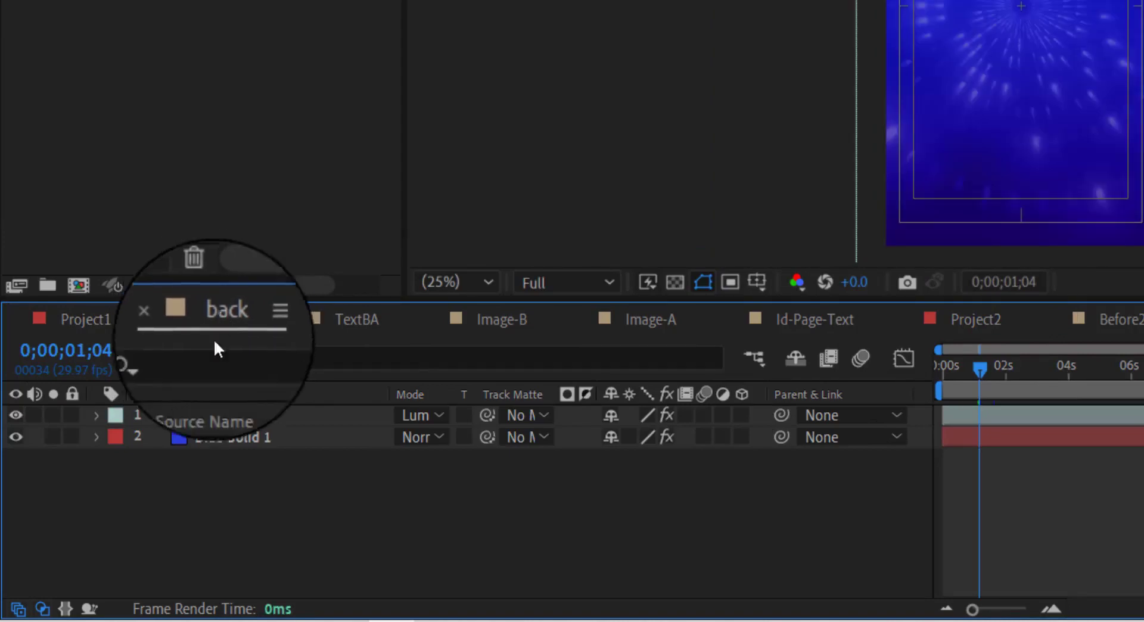
left_click(210, 429)
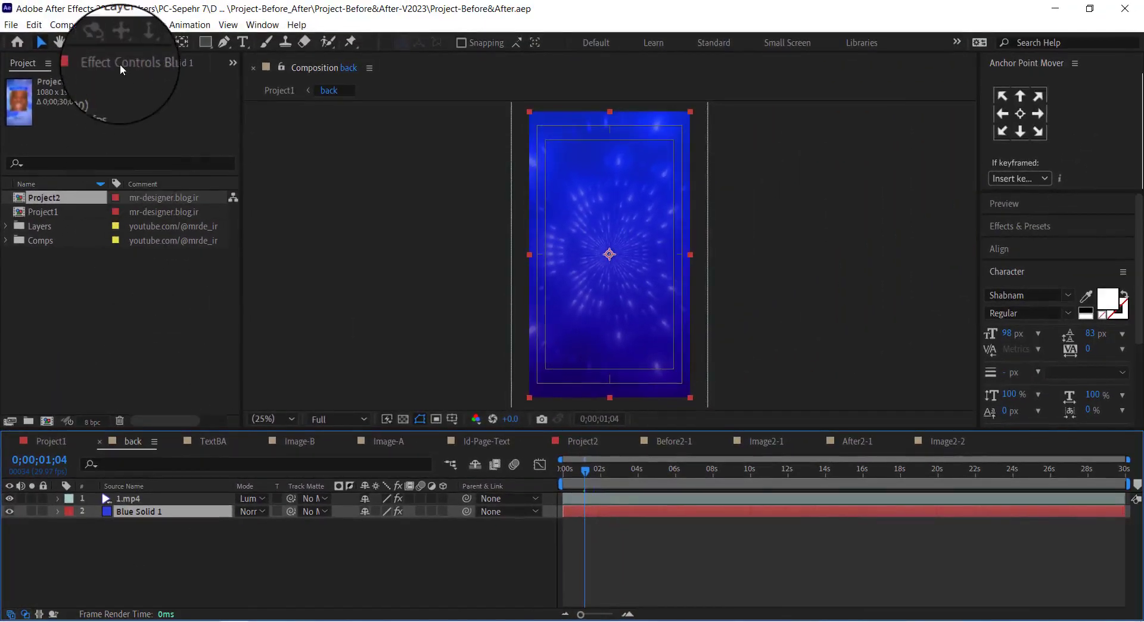
Step: Inspect Blue Solid 1's Gradient Ramp, the 1.mp4 blur, and TextBA's before/after labels at 0;00;02;07
left_click(120, 63)
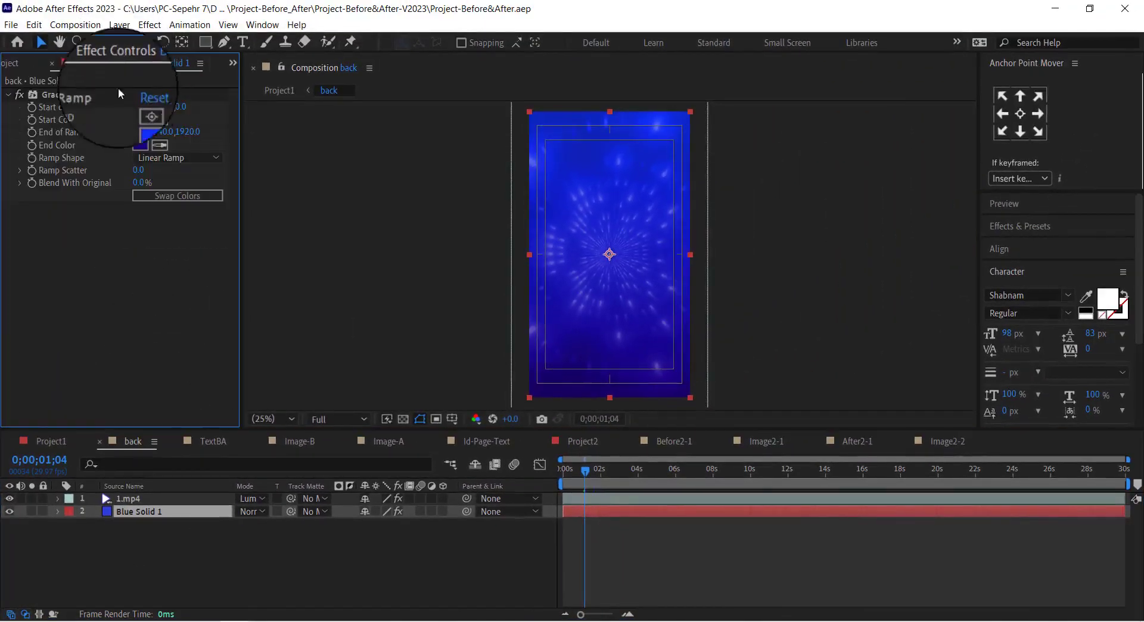
left_click(128, 500)
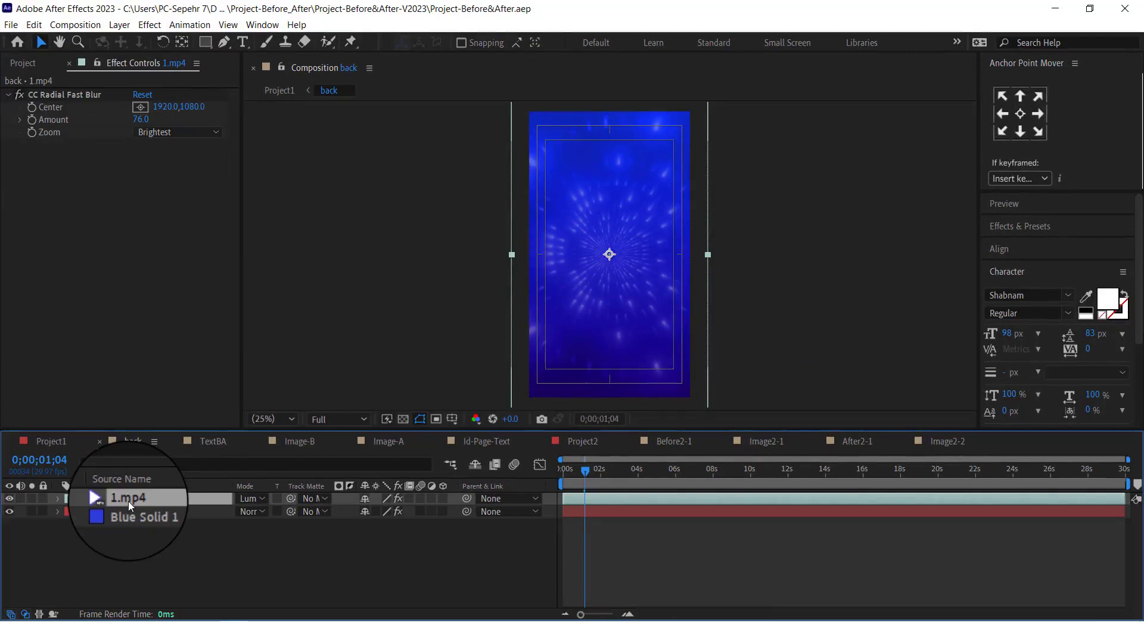
left_click(215, 441)
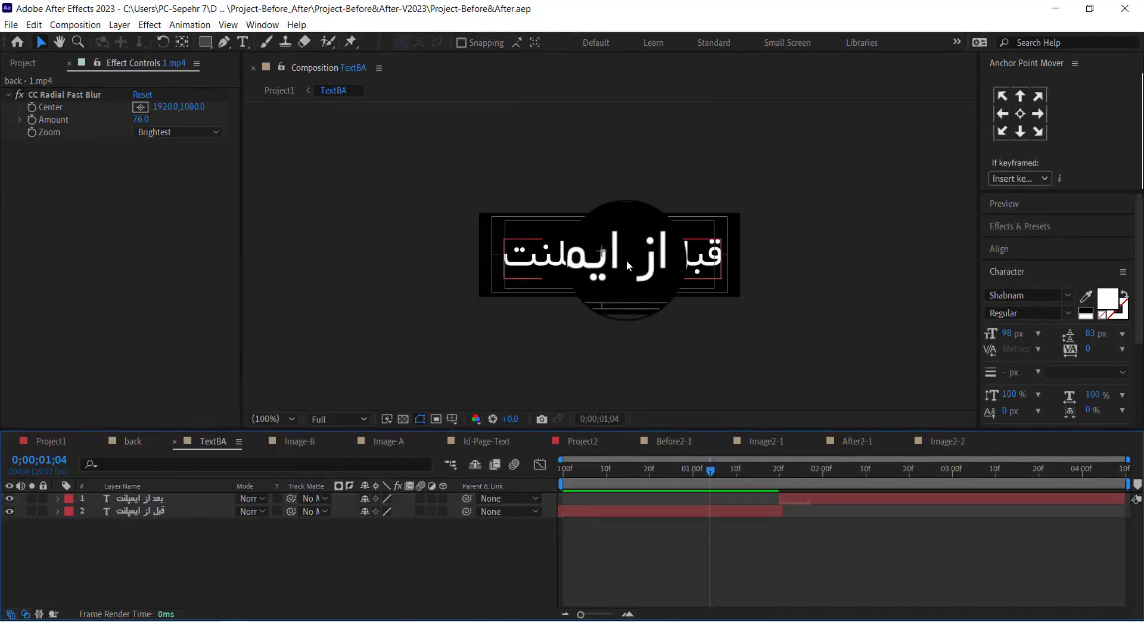
left_click(627, 261)
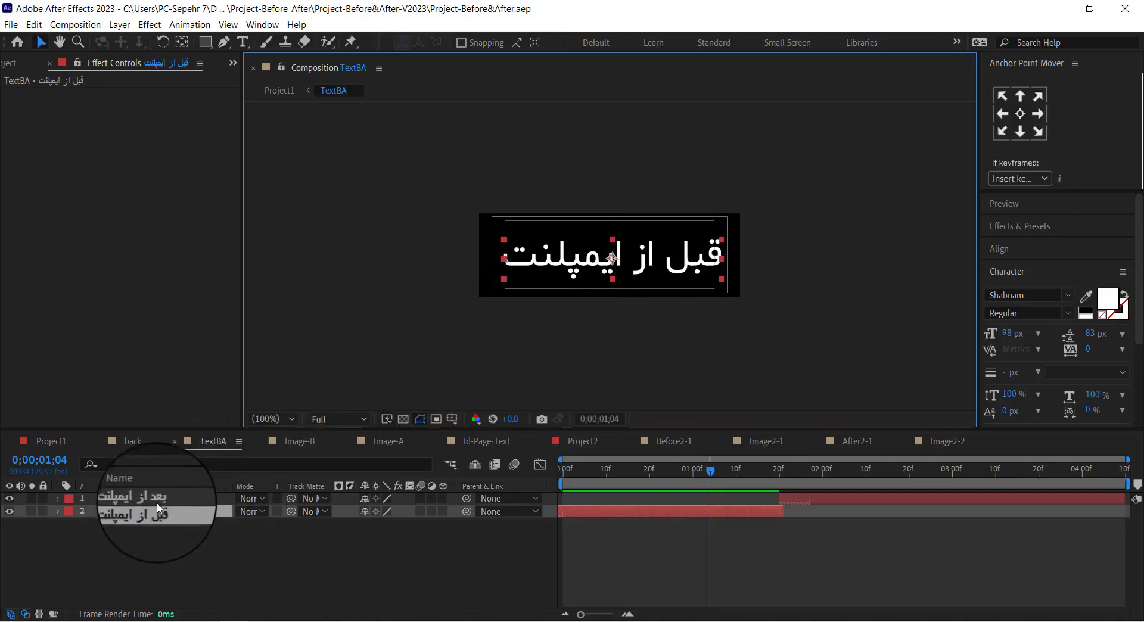
left_click(140, 498)
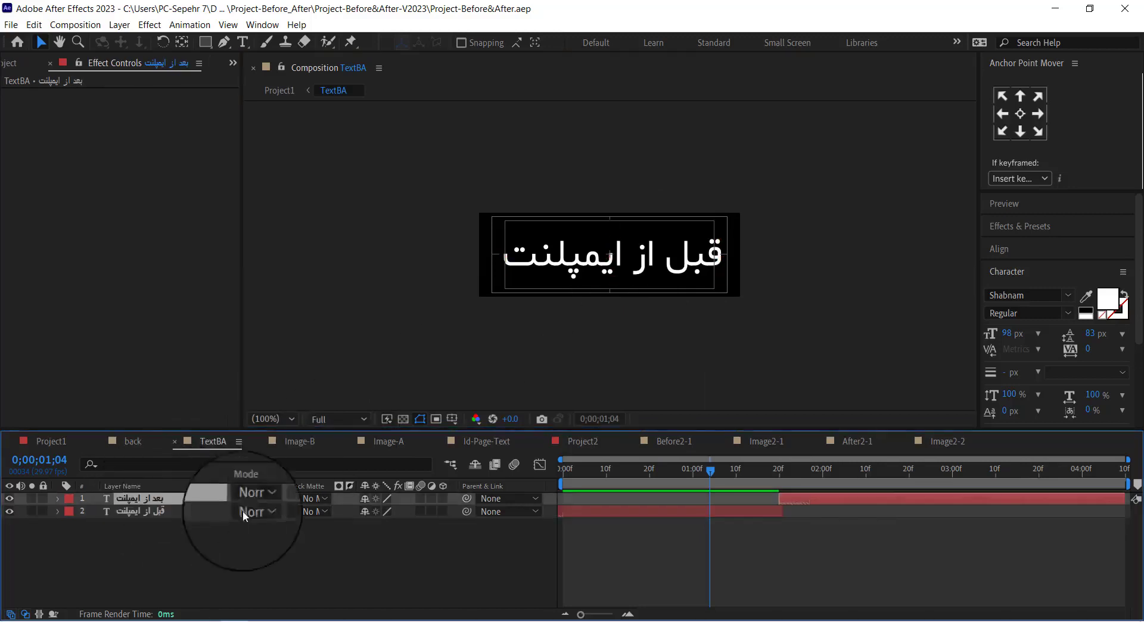
left_click(851, 466)
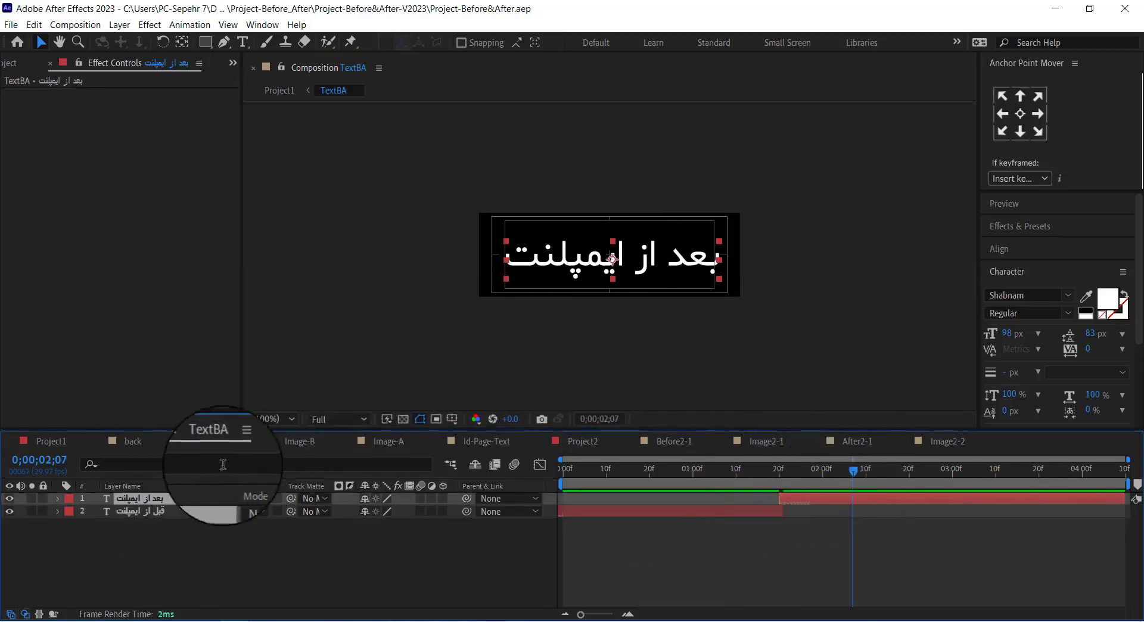
Step: Review the Image-B, Image-A and Id-Page-Text compositions, including the Instagram handle text, then Project2
left_click(301, 442)
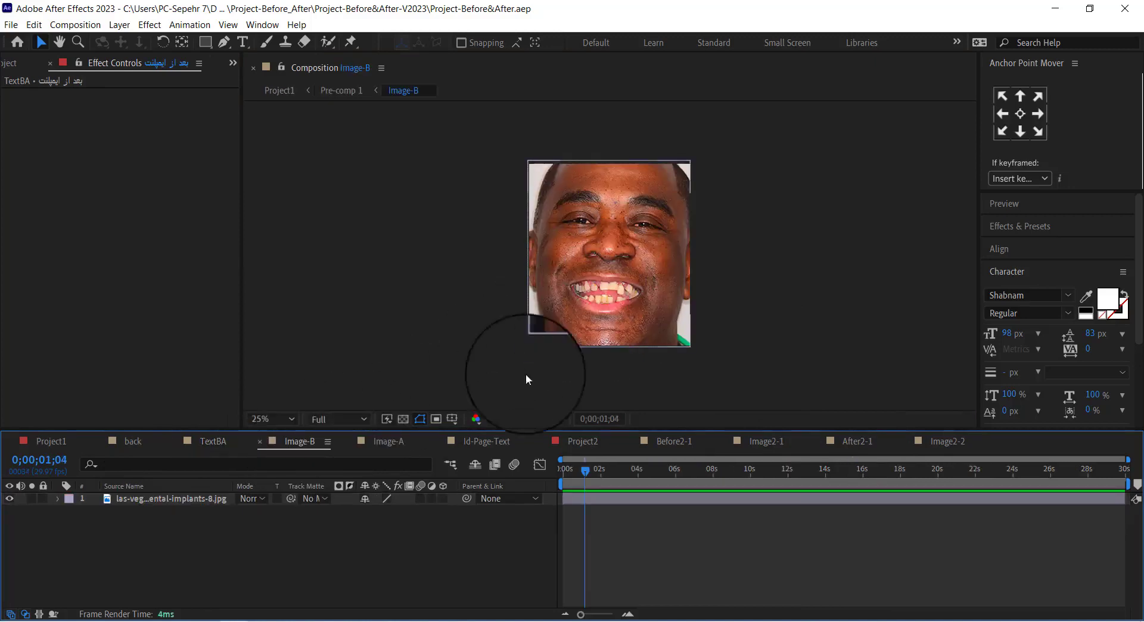
left_click(388, 442)
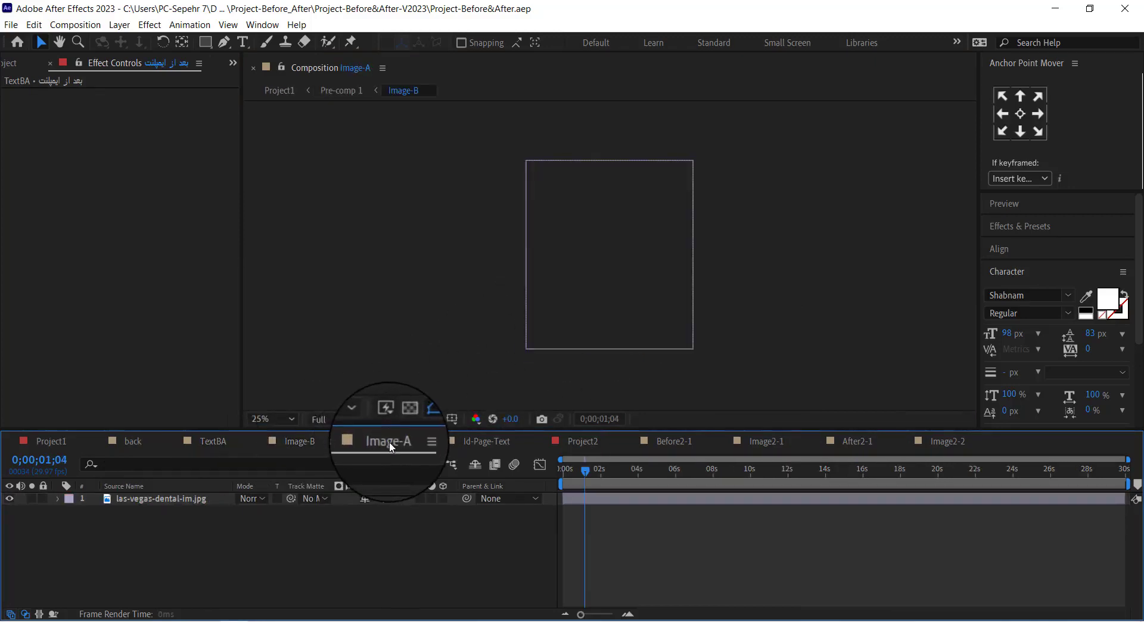
left_click(483, 441)
left_click(607, 257)
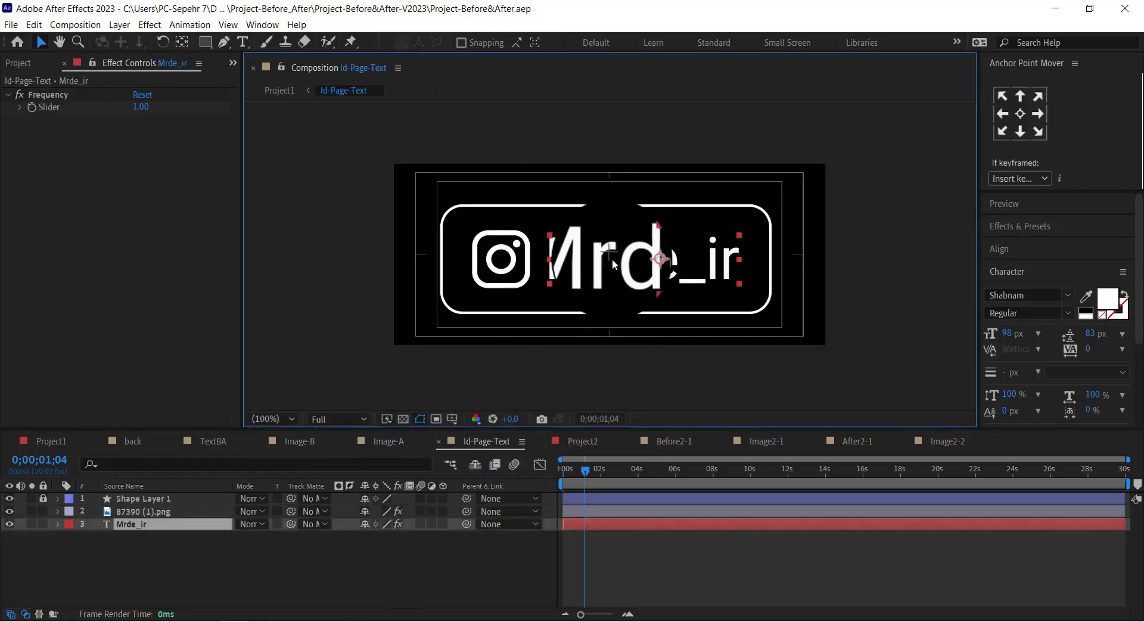
left_click(581, 440)
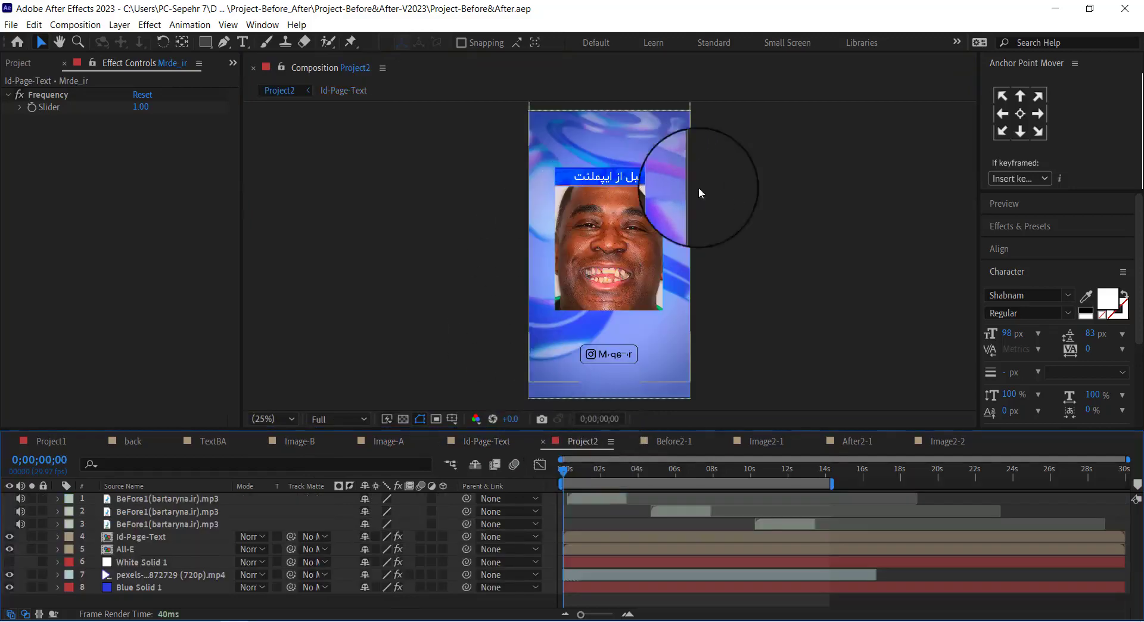
Step: Review Before2-1, Image2-1, After2-1 and Image2-2 with their label layers, ending on Project1
left_click(663, 442)
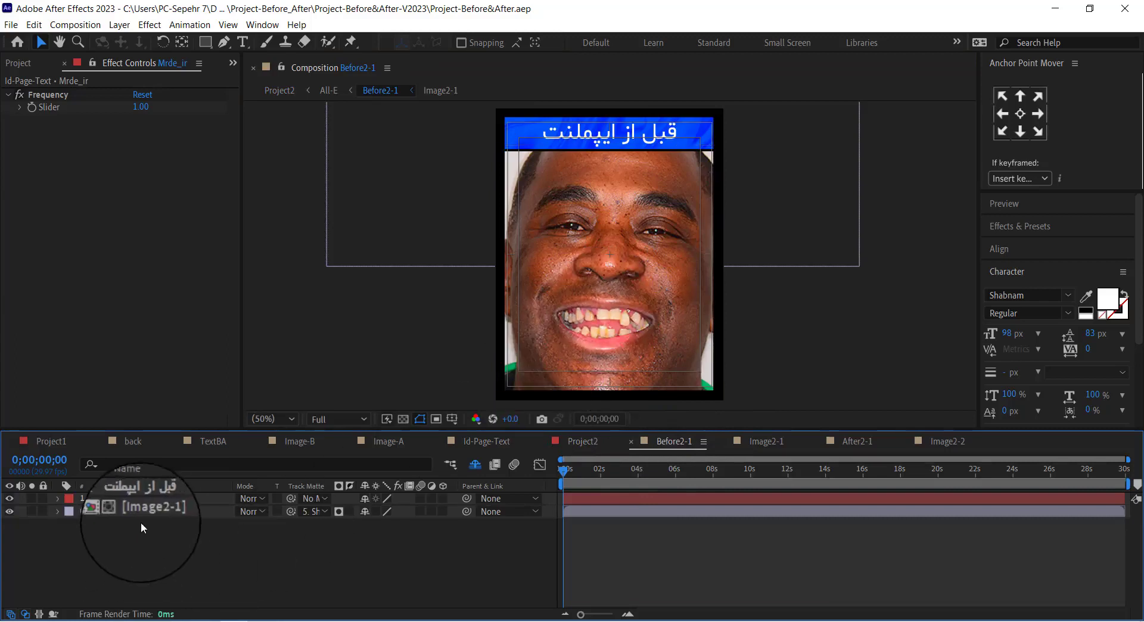
left_click(165, 498)
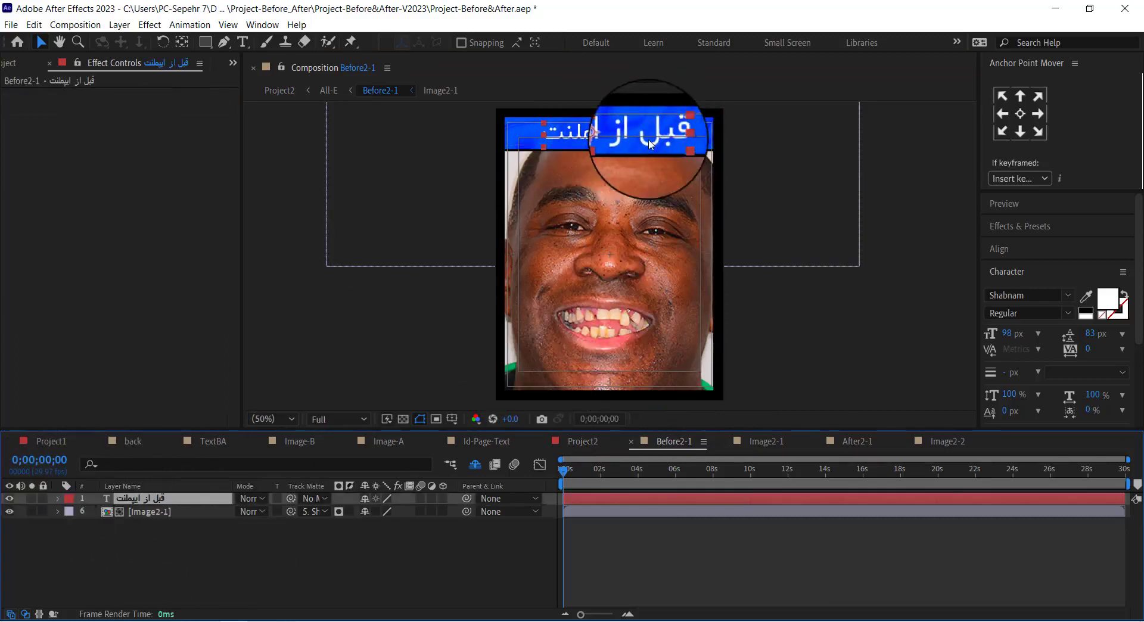
left_click(768, 441)
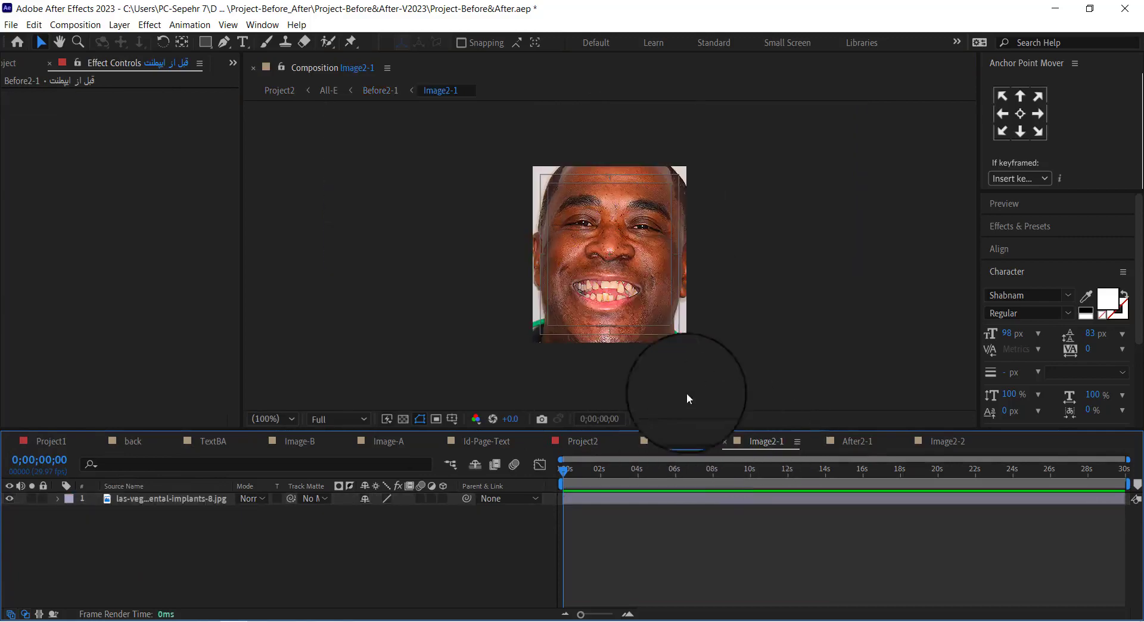
left_click(856, 441)
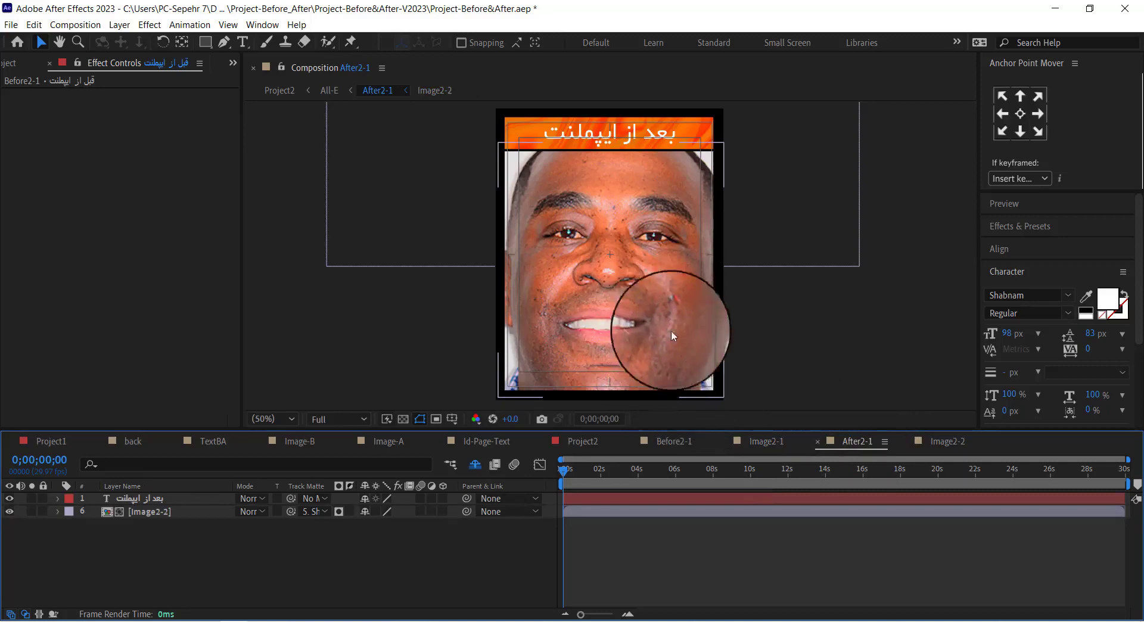
left_click(134, 499)
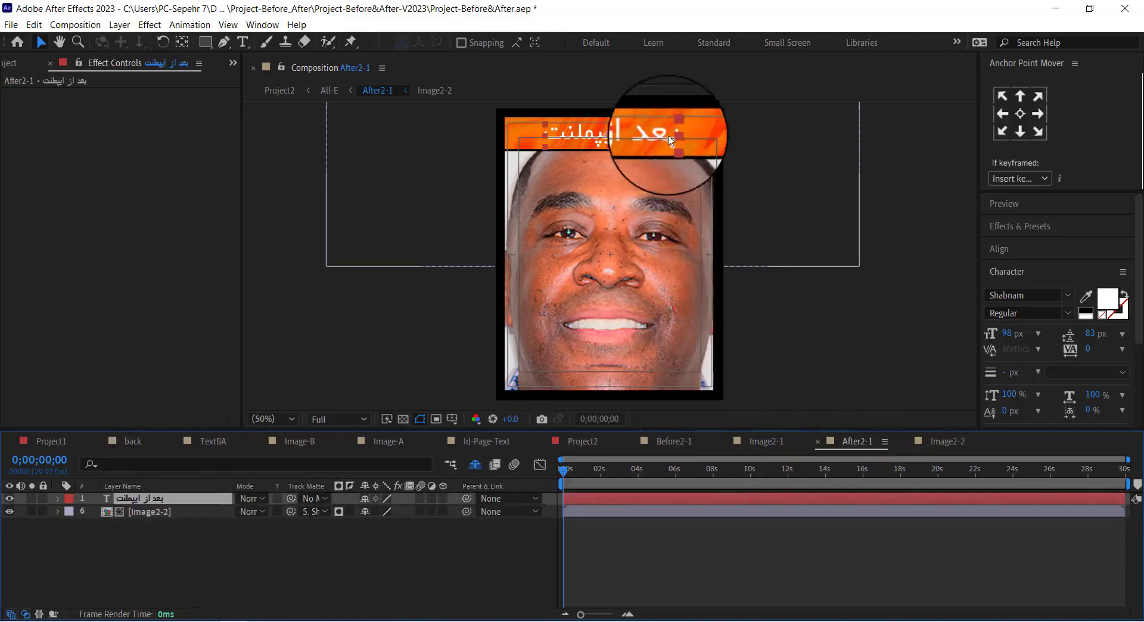
left_click(948, 441)
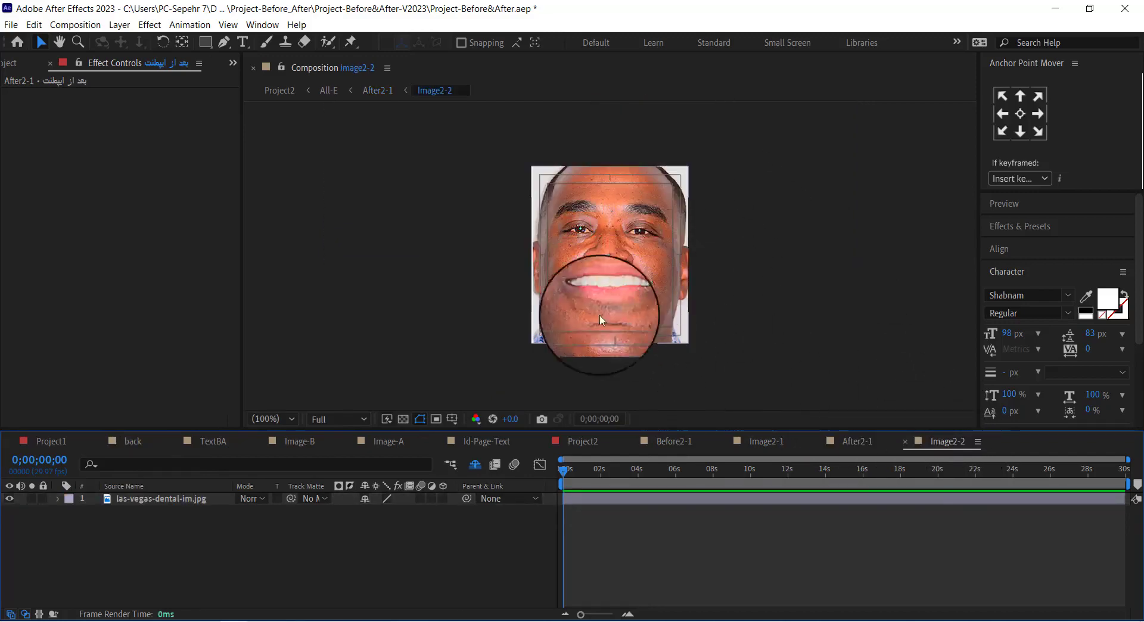
left_click(52, 441)
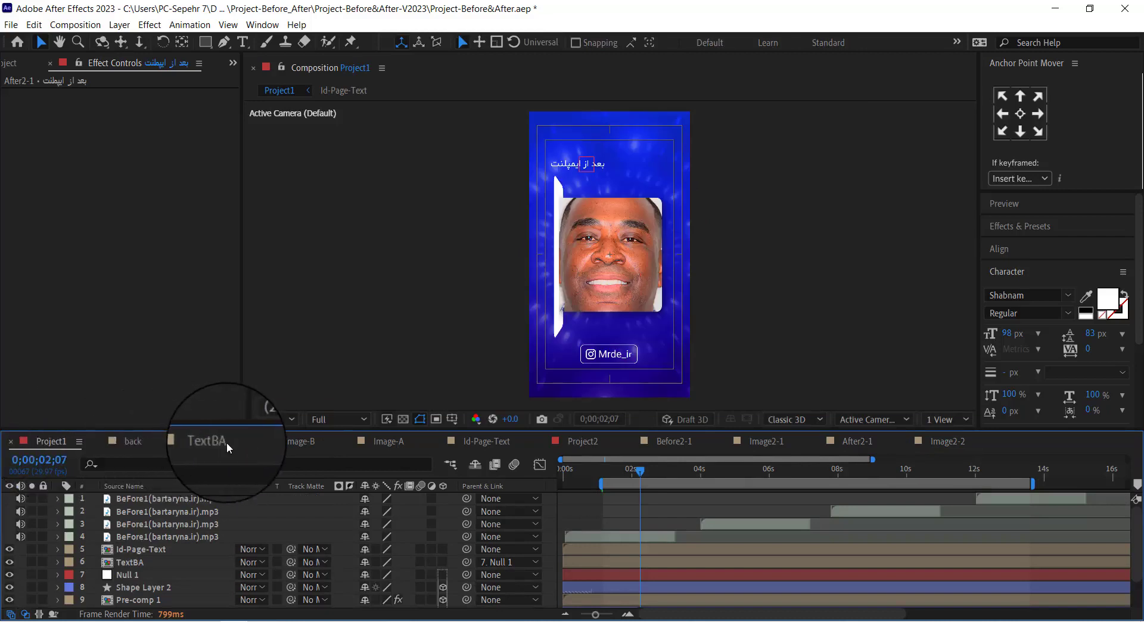
Step: Set Blue Solid 1's Gradient Ramp start color to FC1313 and end color to 7F0044
left_click(132, 442)
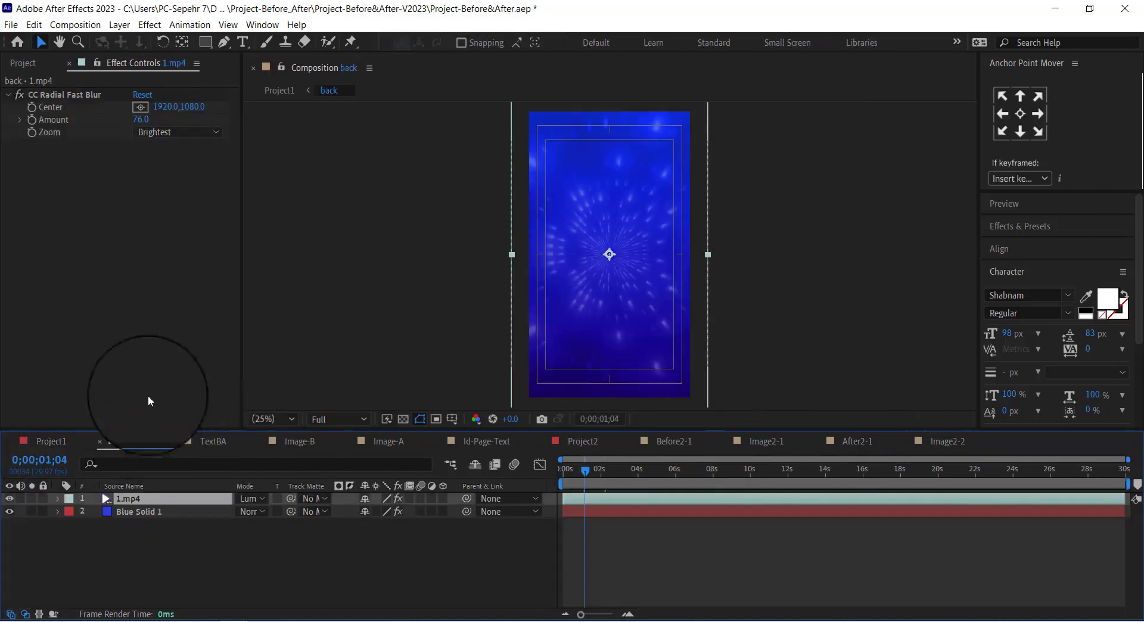
left_click(138, 511)
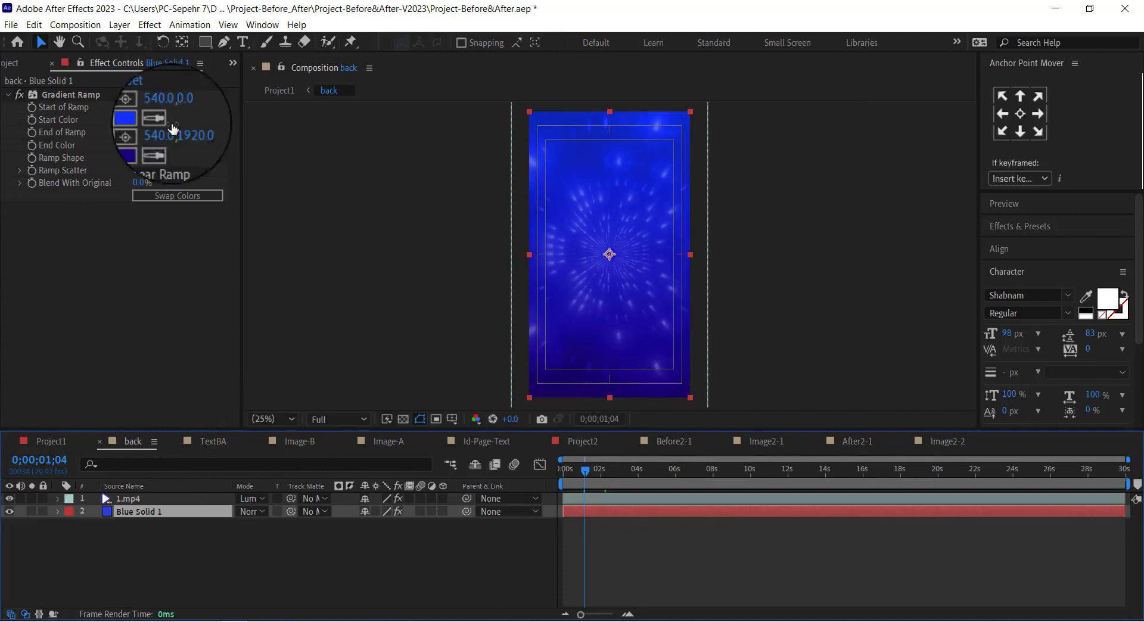
left_click(140, 120)
left_click_drag(337, 357, 338, 312)
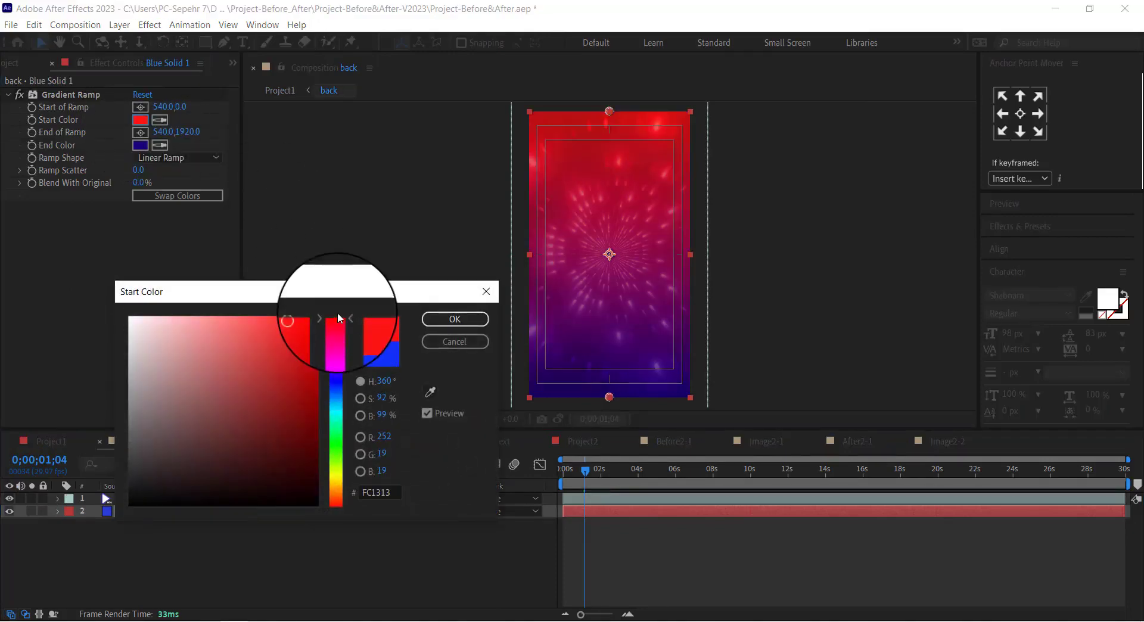
left_click(452, 320)
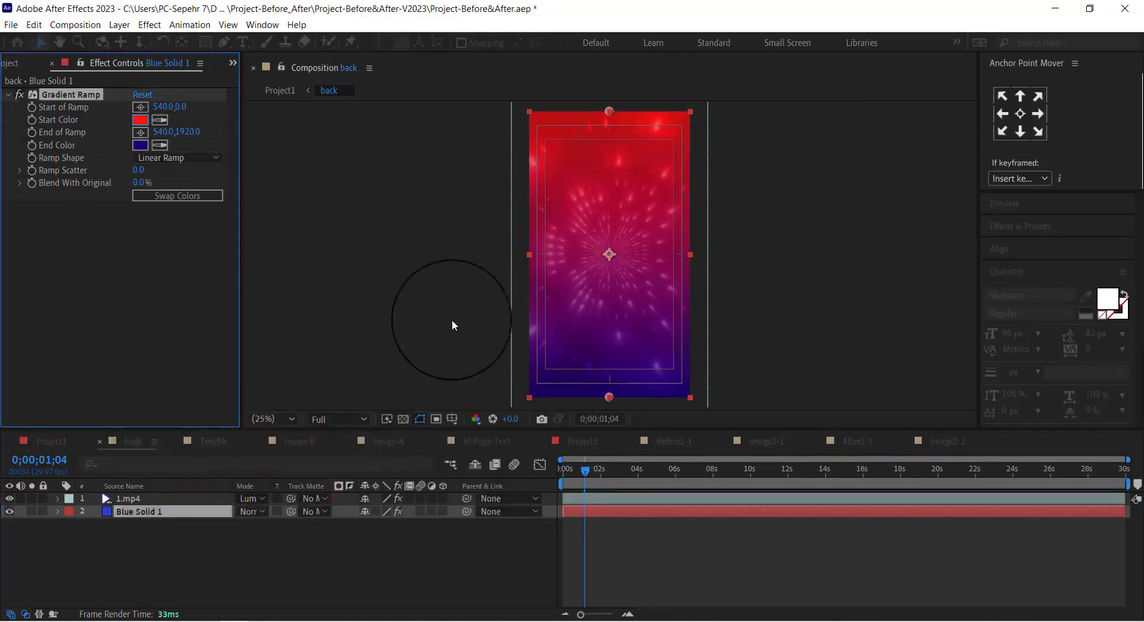
left_click(140, 146)
left_click_drag(337, 381, 341, 332)
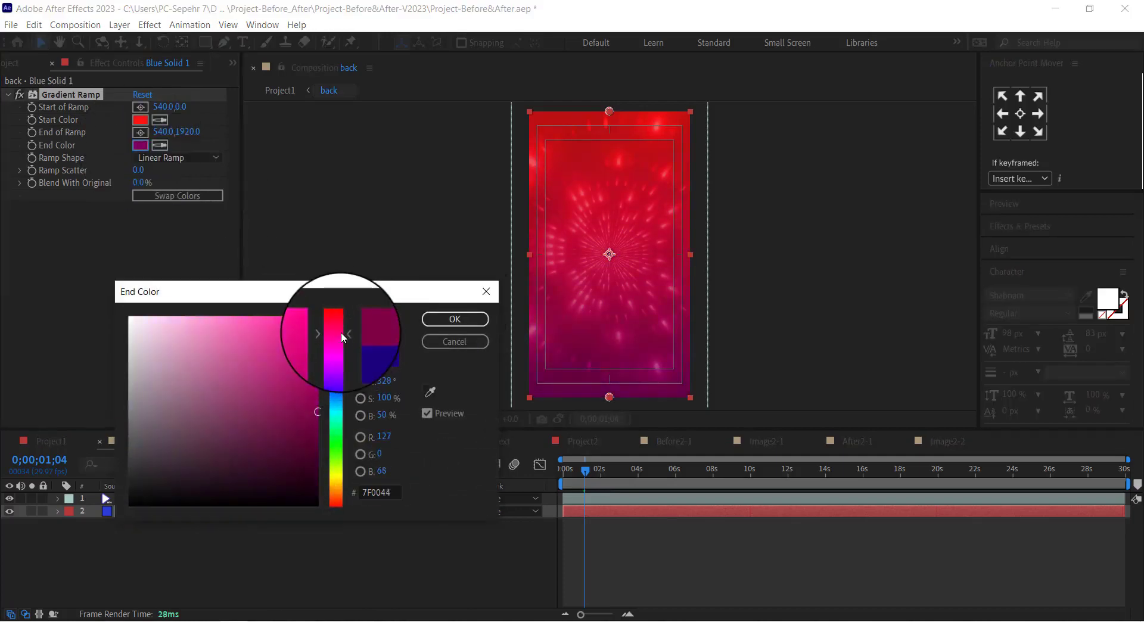
left_click(456, 321)
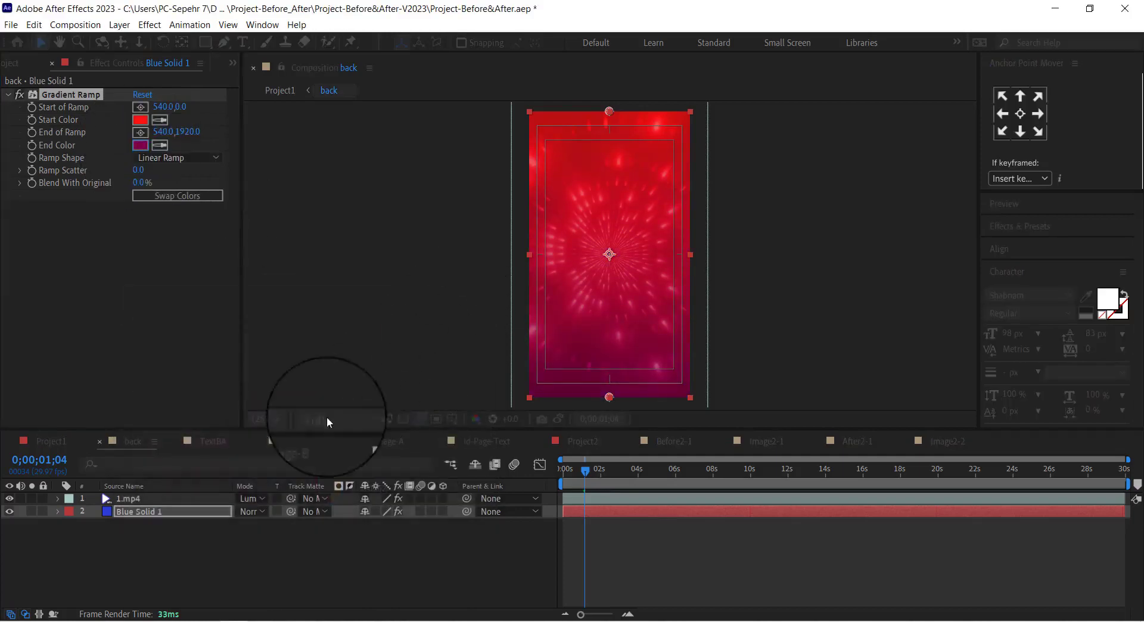
Step: Check TextBA, then select the old face photo layer in Image-B
left_click(209, 441)
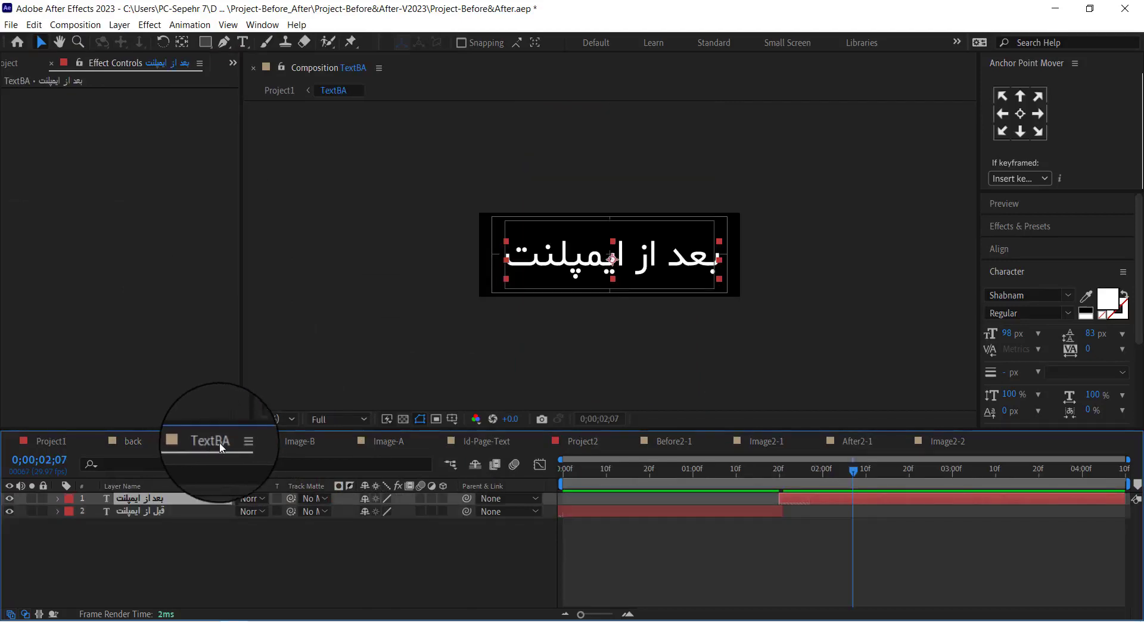
left_click(306, 442)
left_click(587, 280)
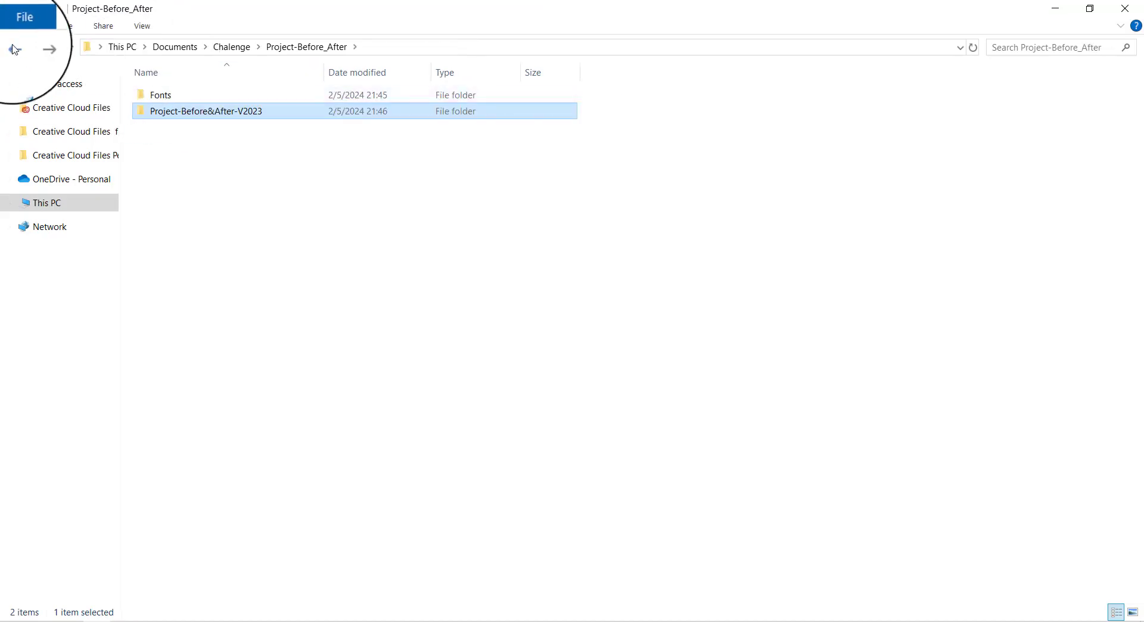
Step: Add the shave-long bearded man photo to Image-B and scale it to 411% to fill the frame
double_click(160, 95)
left_click(180, 96)
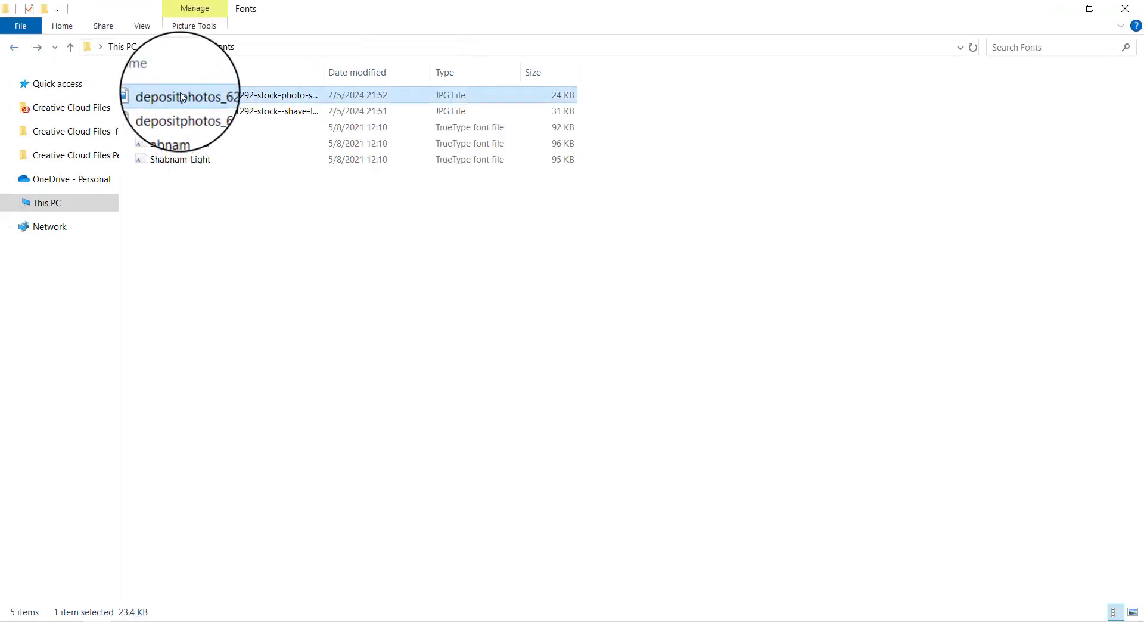
mouse_move(181, 97)
left_mouse_down()
mouse_move(355, 123)
mouse_move(242, 110)
mouse_move(314, 119)
mouse_move(631, 284)
left_mouse_up()
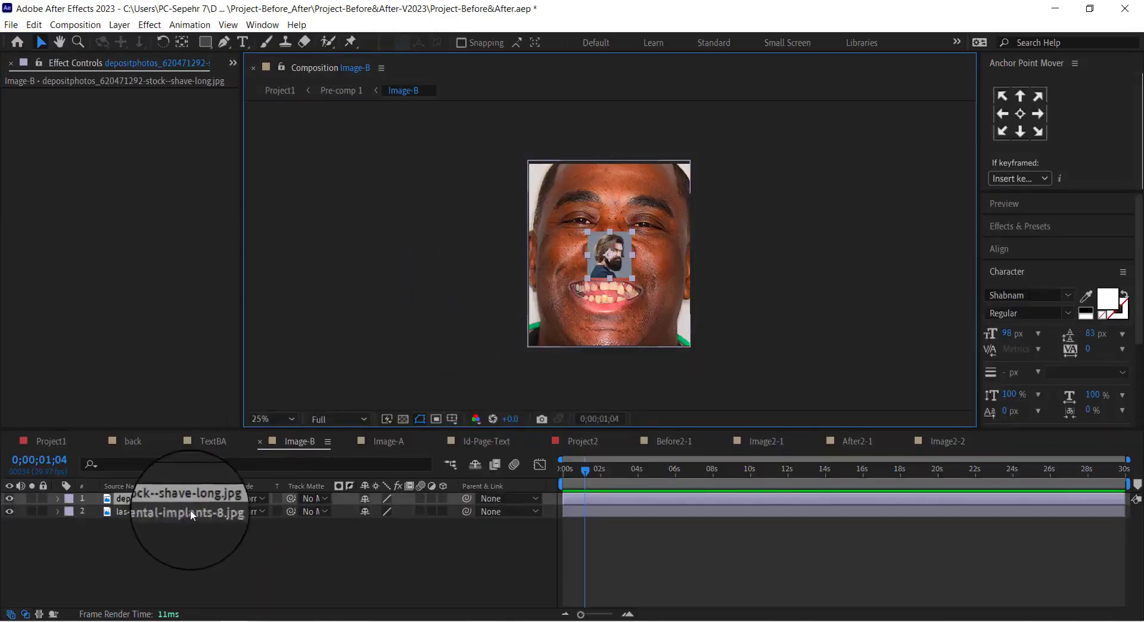
key("s")
left_click_drag(382, 517, 607, 507)
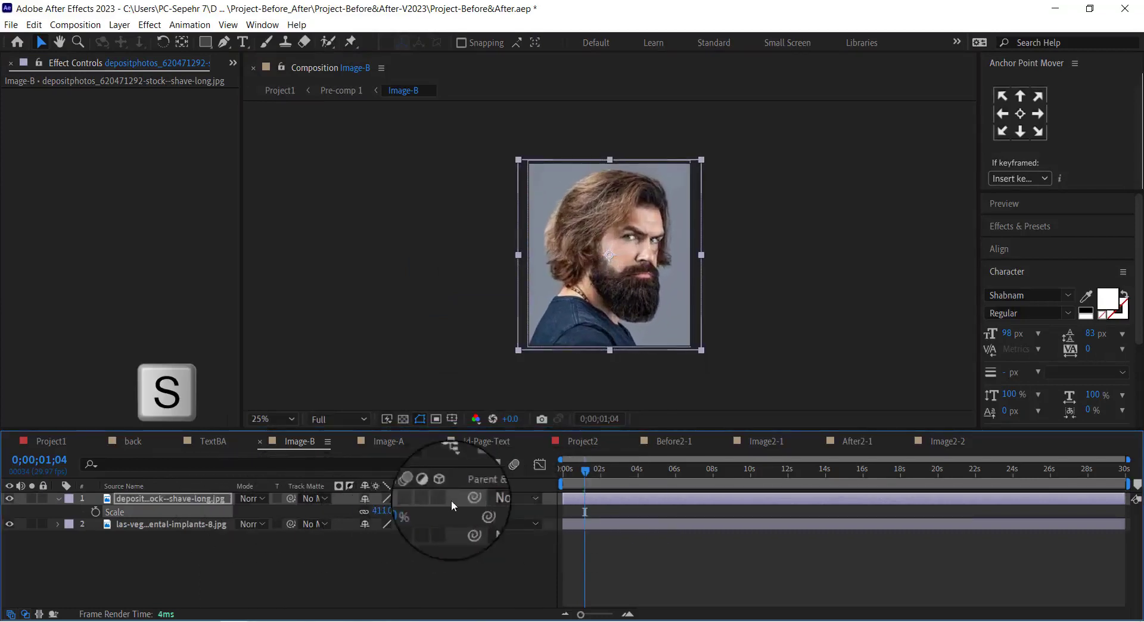
key("s")
left_click(383, 442)
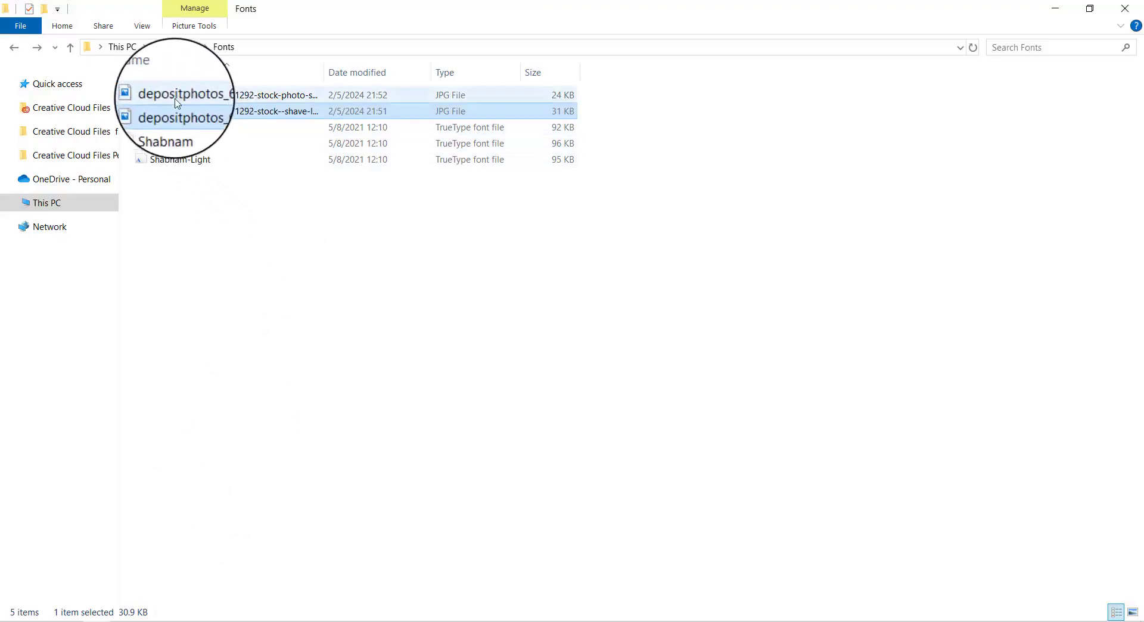
Step: Add the shaving-hair photo to Image-A at 308% scale, then return to Project1
left_click(150, 100)
mouse_move(150, 99)
left_mouse_down()
mouse_move(266, 541)
mouse_move(136, 504)
left_mouse_up()
key("s")
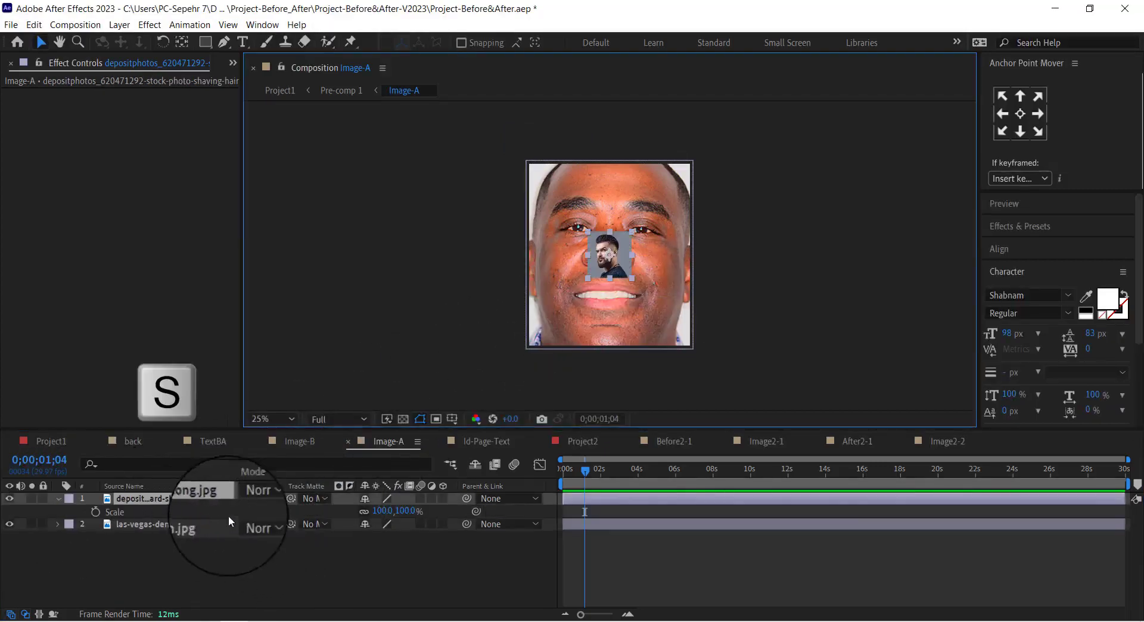
mouse_move(381, 511)
left_mouse_down()
mouse_move(530, 502)
mouse_move(364, 511)
left_mouse_up()
key("s")
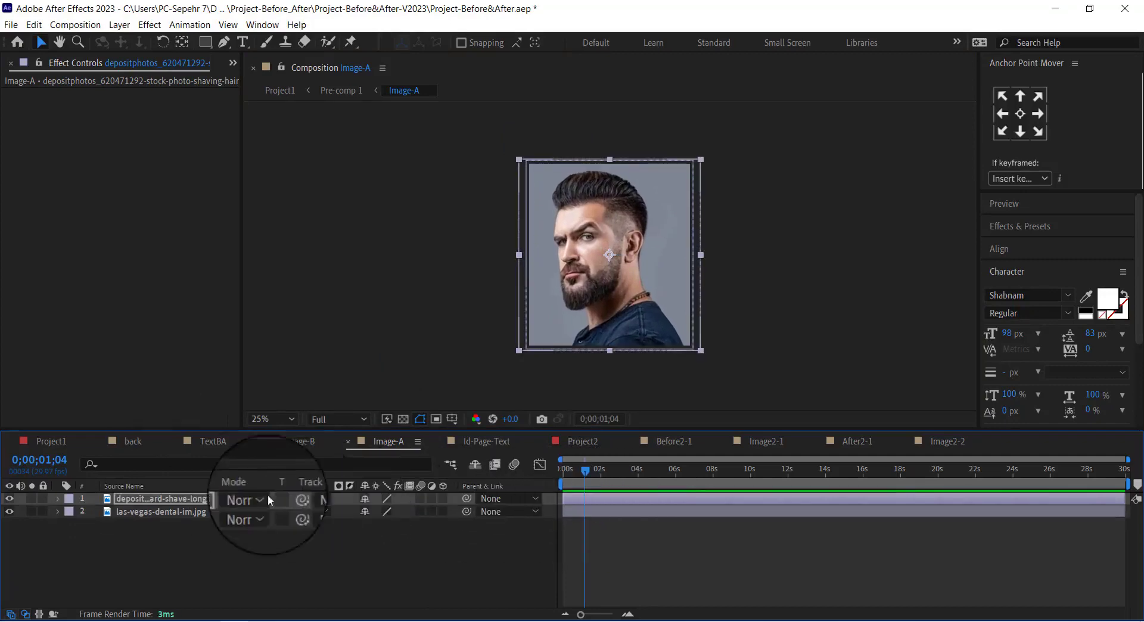
left_click(50, 441)
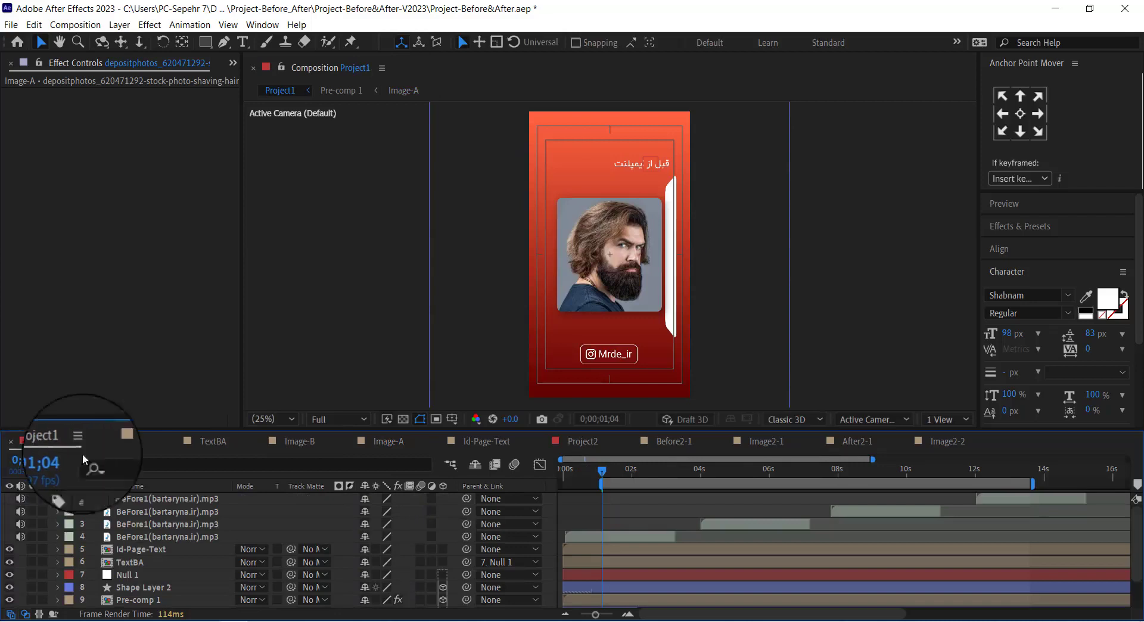
Step: Hide the safe-area guides and preview the red Project1 template before moving to Project2
key("'")
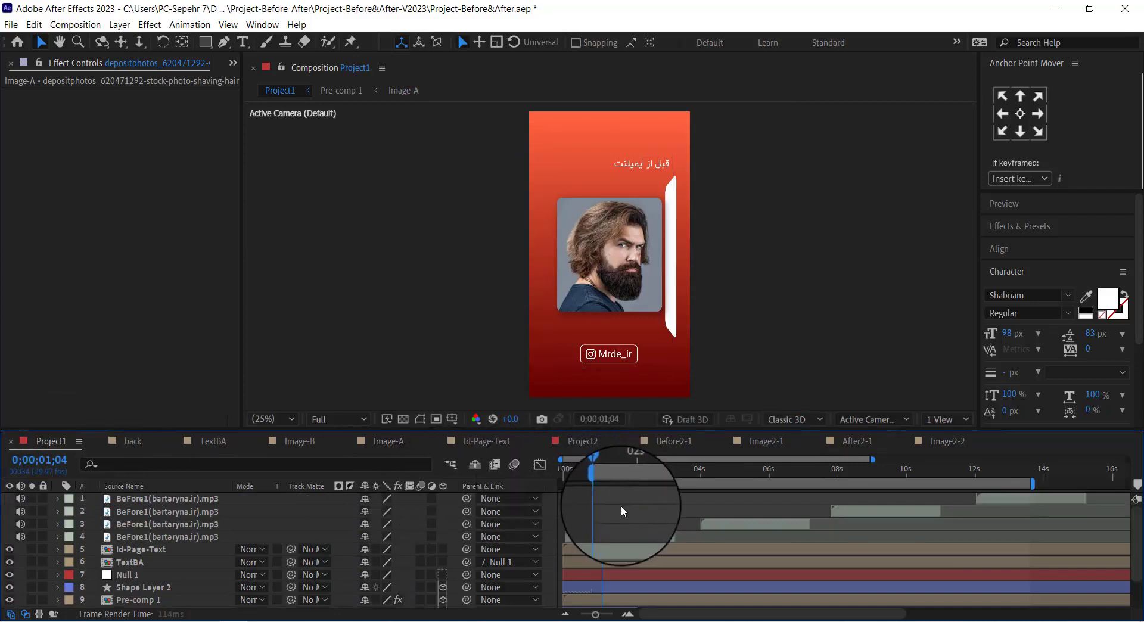
key("space")
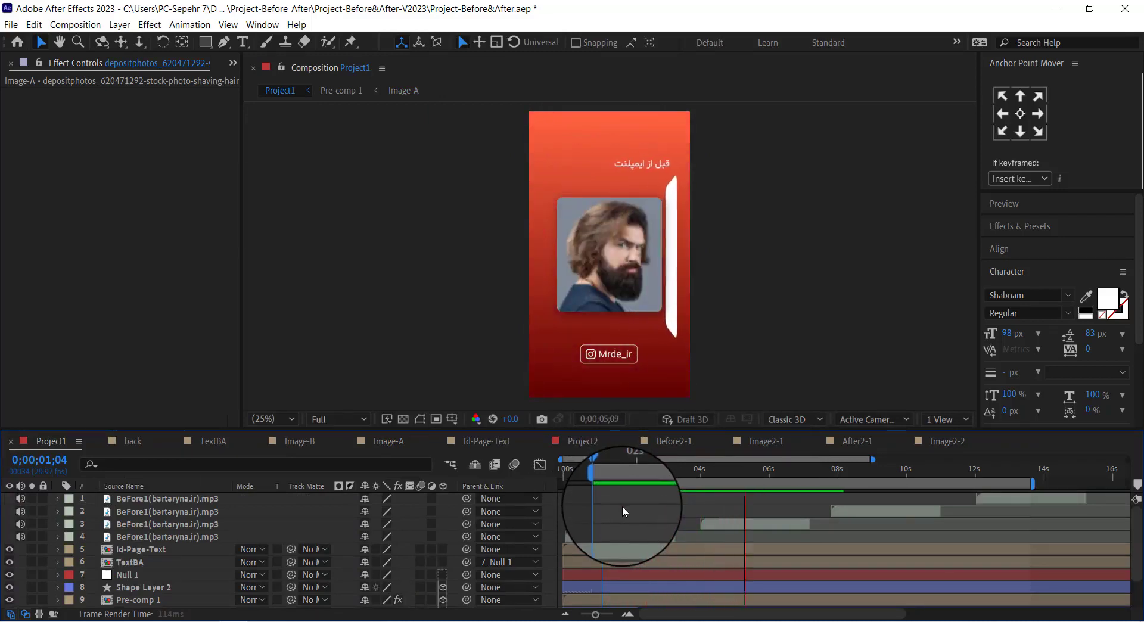
key("space")
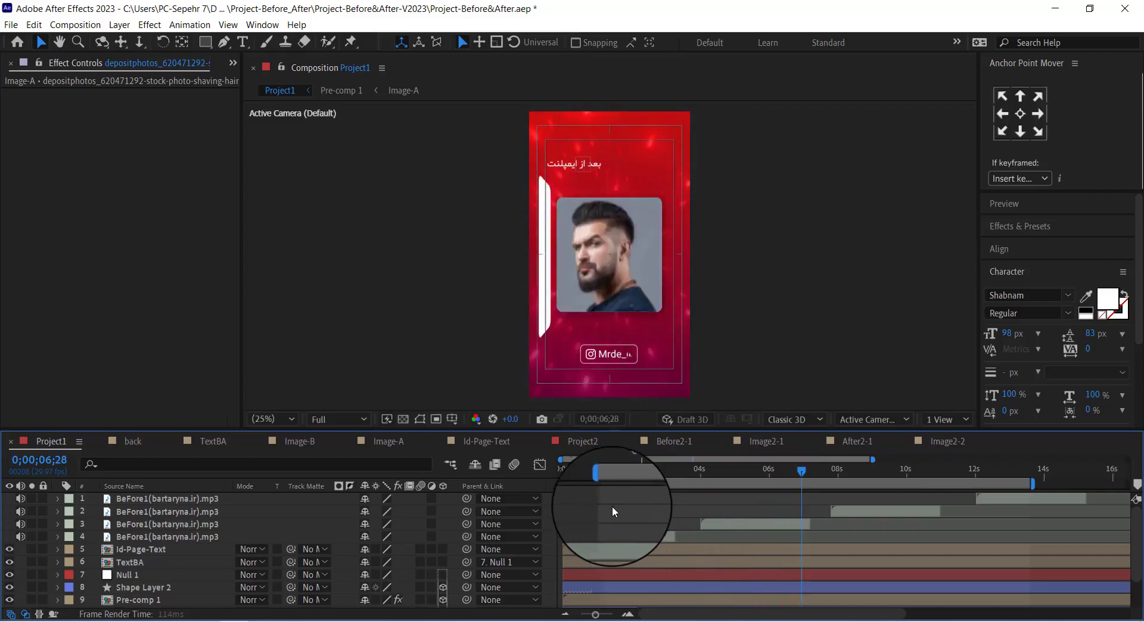
left_click(588, 441)
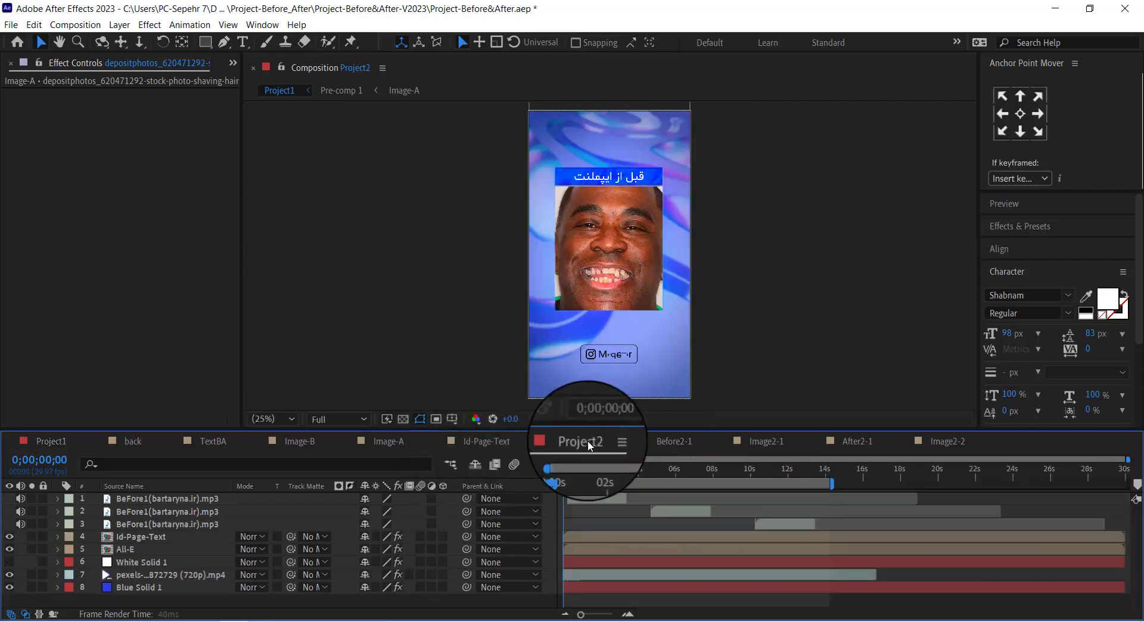
Step: Place the long-haired bearded man's shave-long photo into Image2-1 inside Before2-1
left_click(672, 441)
left_click(671, 442)
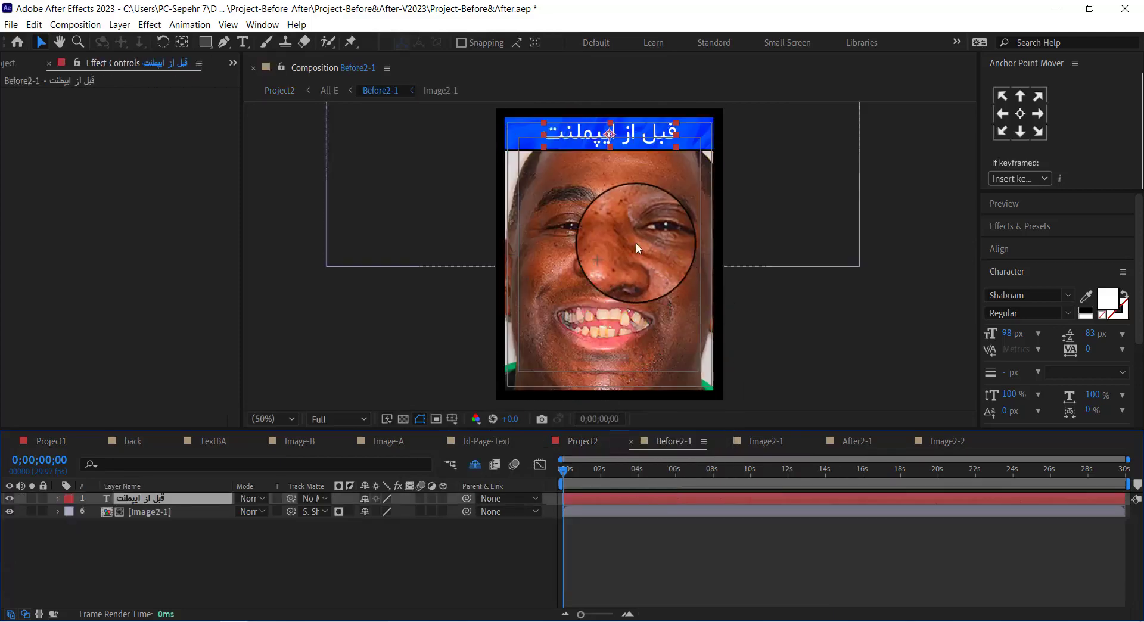
left_click(763, 441)
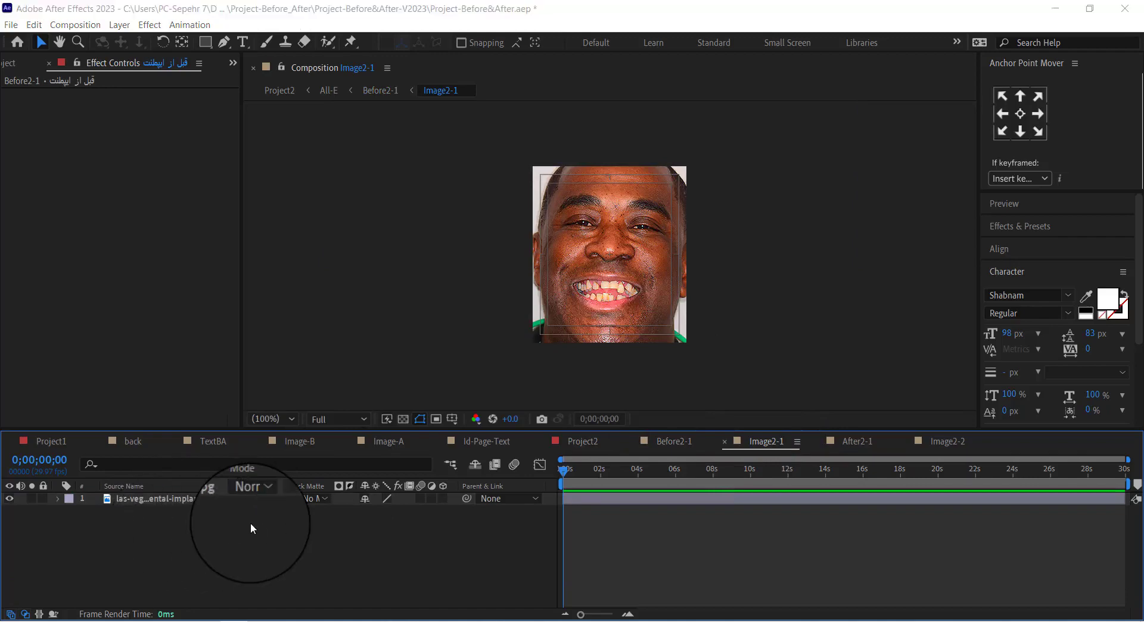
key("alt+Tab")
left_click(186, 112)
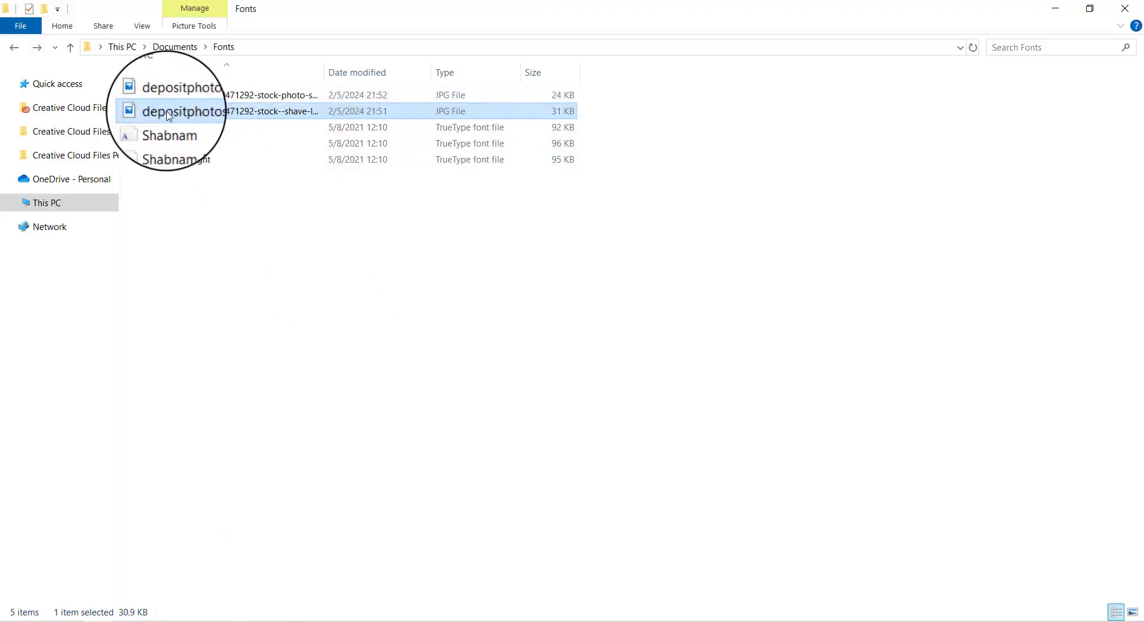
left_click_drag(186, 113, 616, 285)
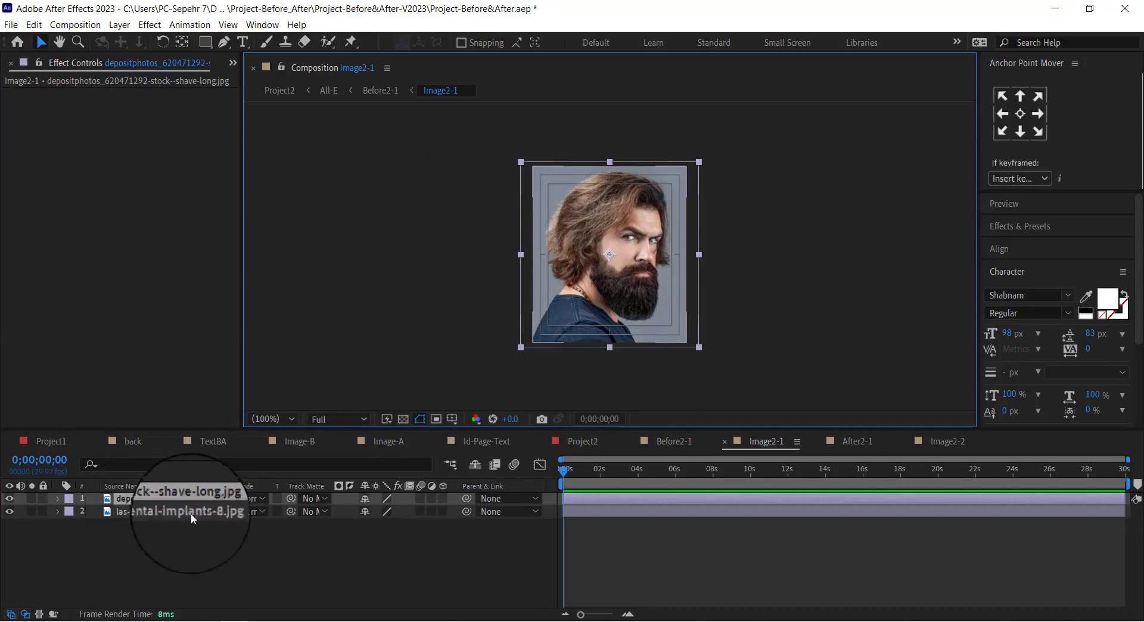
Step: Place the short-haired man's shaving-hair photo into Image2-2 inside After2-1, then return to Project2
left_click(853, 444)
left_click(946, 448)
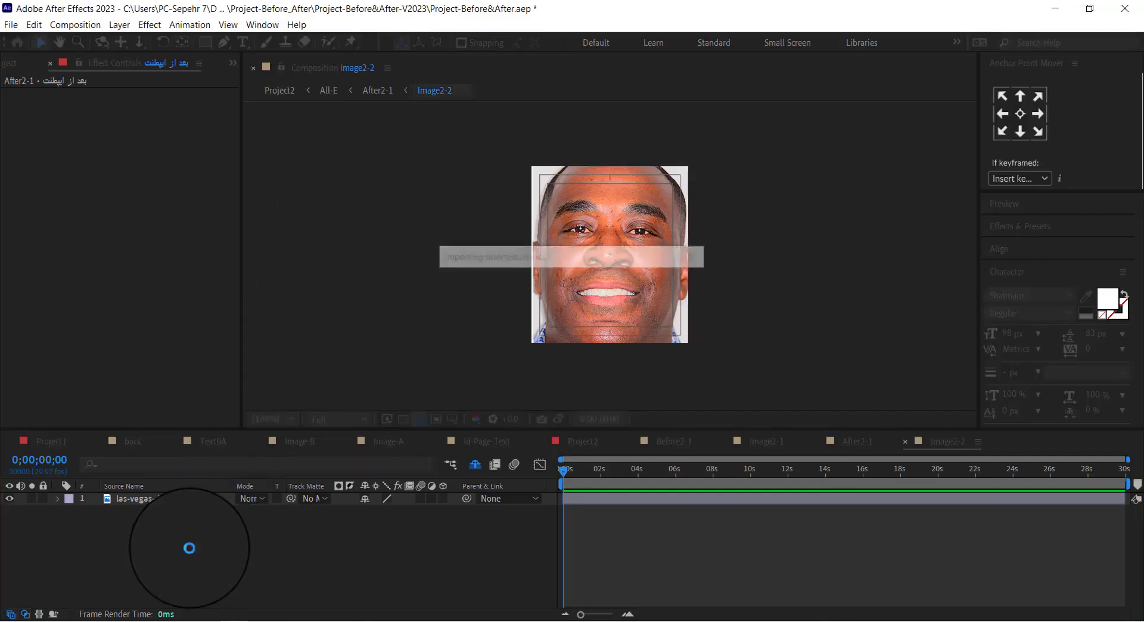
left_click_drag(191, 545, 190, 546)
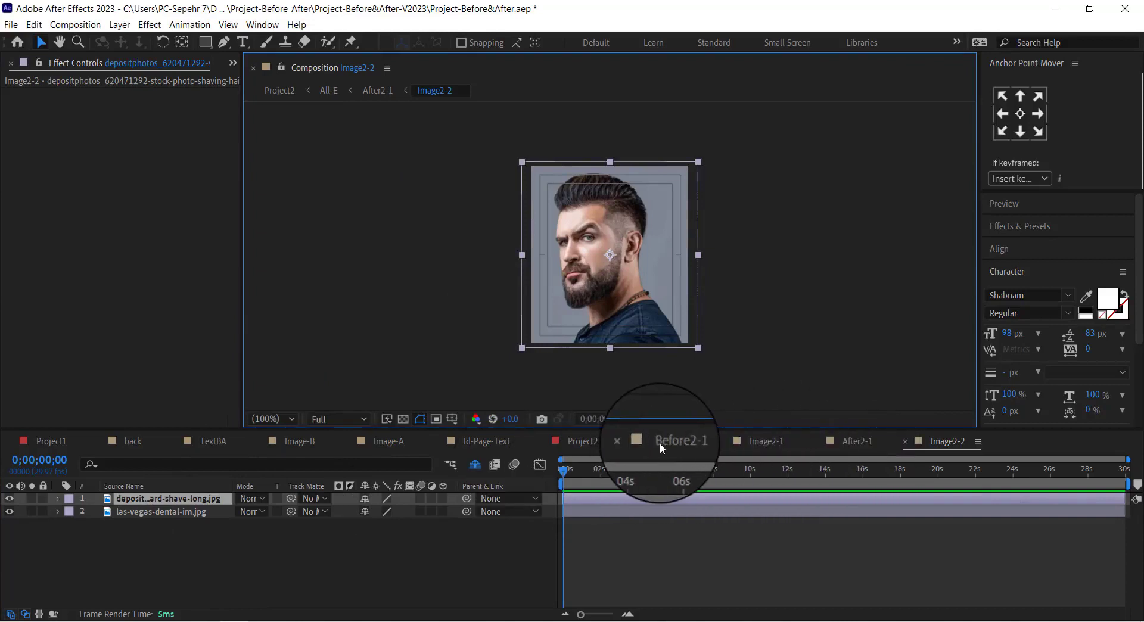
left_click(595, 442)
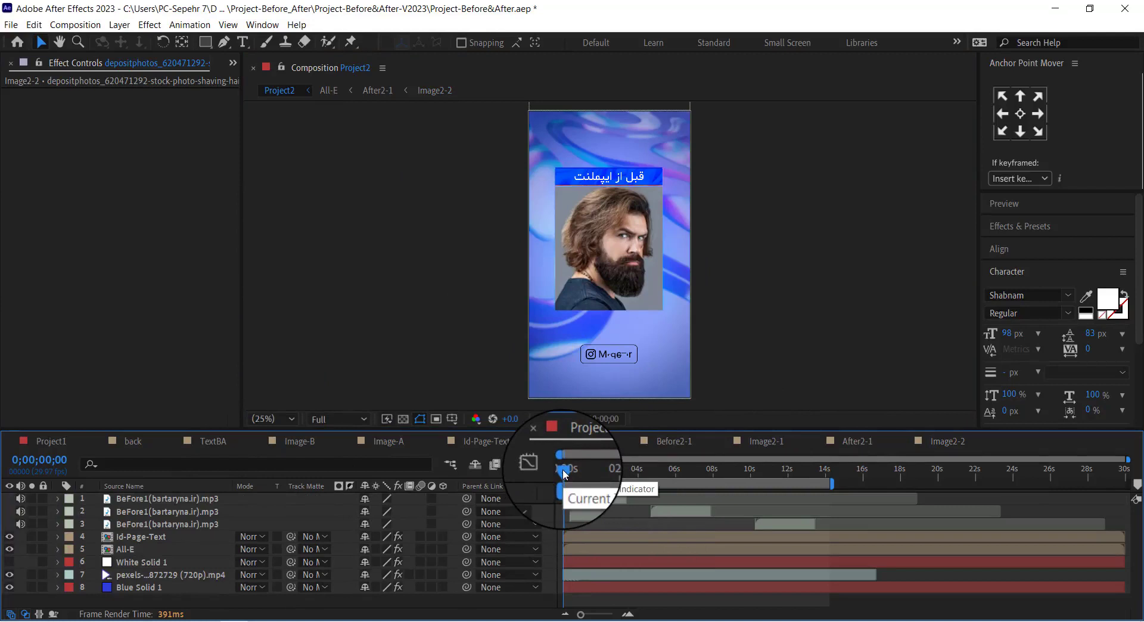
Step: Preview Project2, then show the All-E layer's Time Displacement and CC Light Sweep effects
key("space")
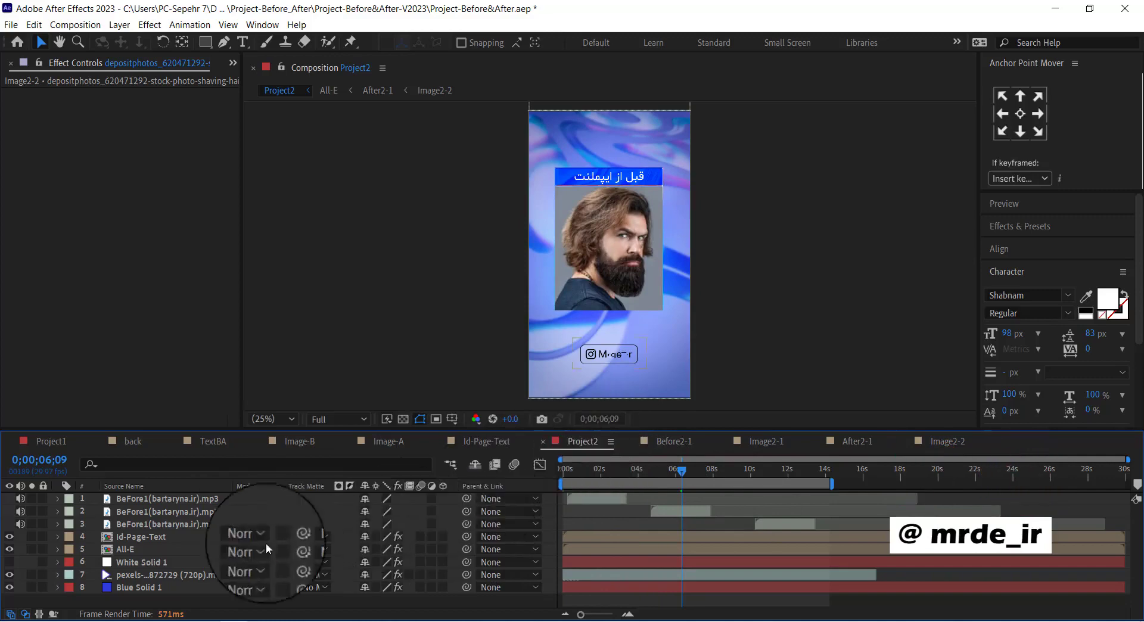
left_click(122, 550)
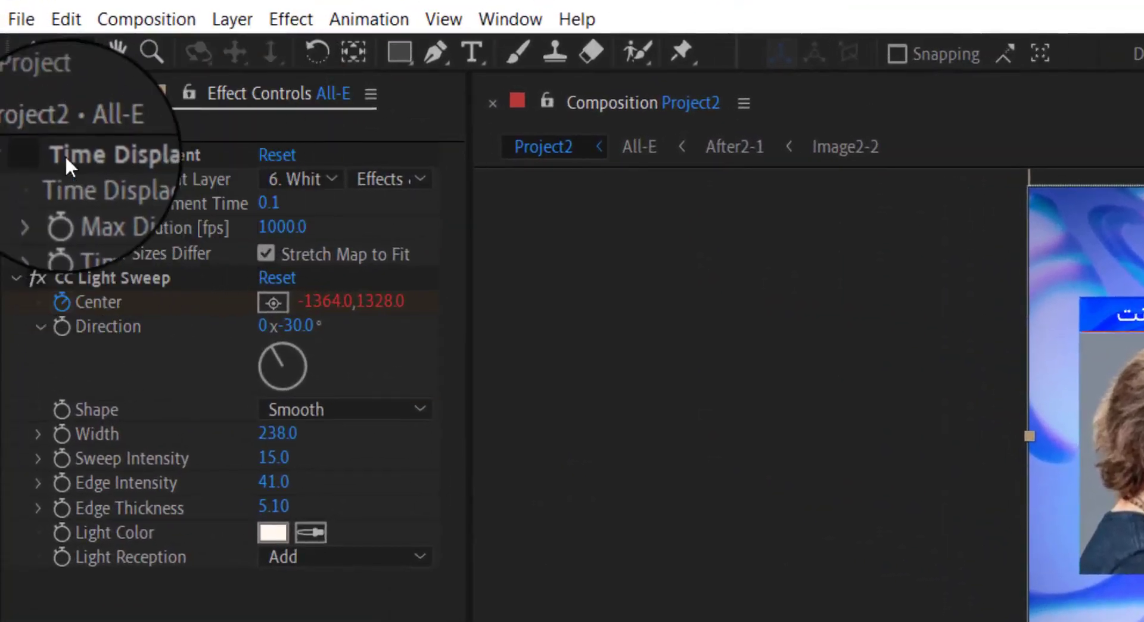
Step: Preview the before portrait template at Quarter resolution, then return the viewer to Full
left_click(37, 153)
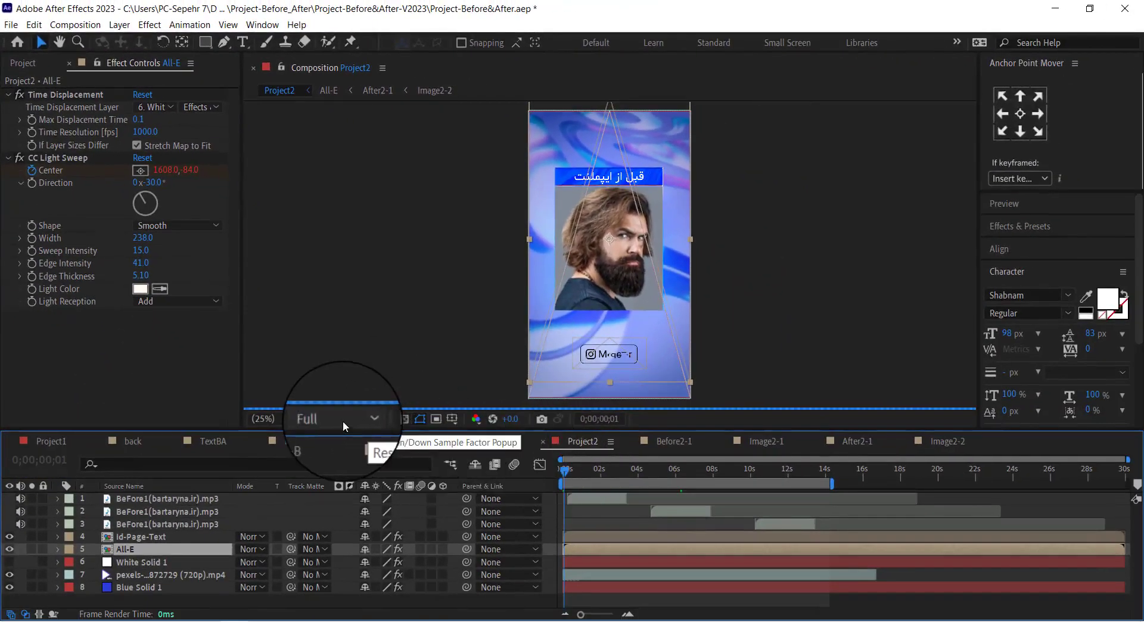
left_click(343, 421)
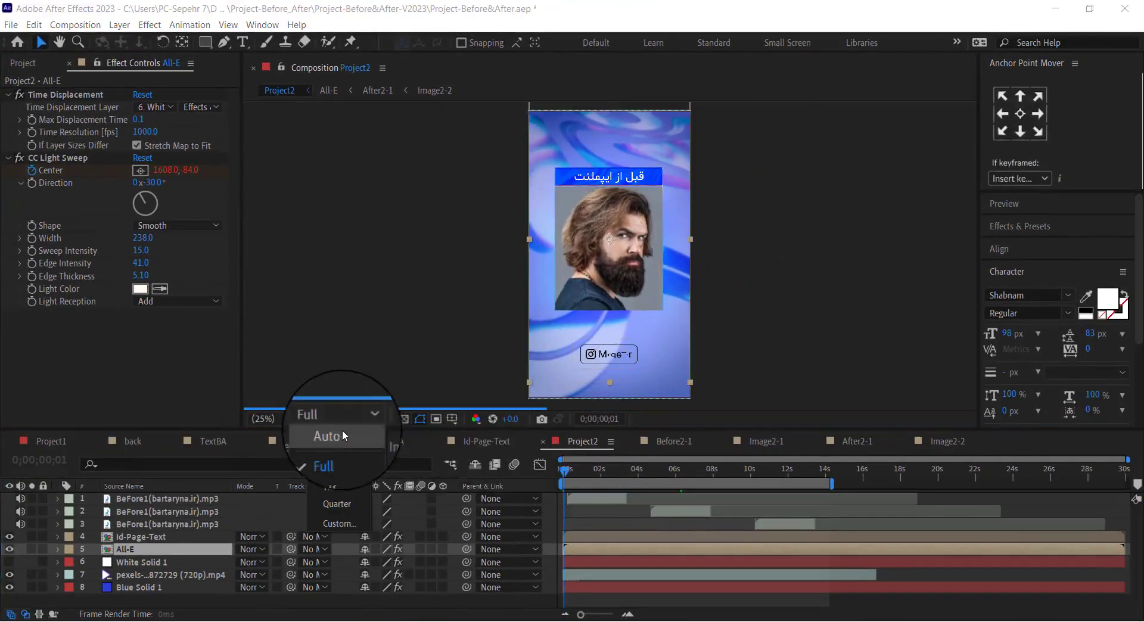
left_click(335, 504)
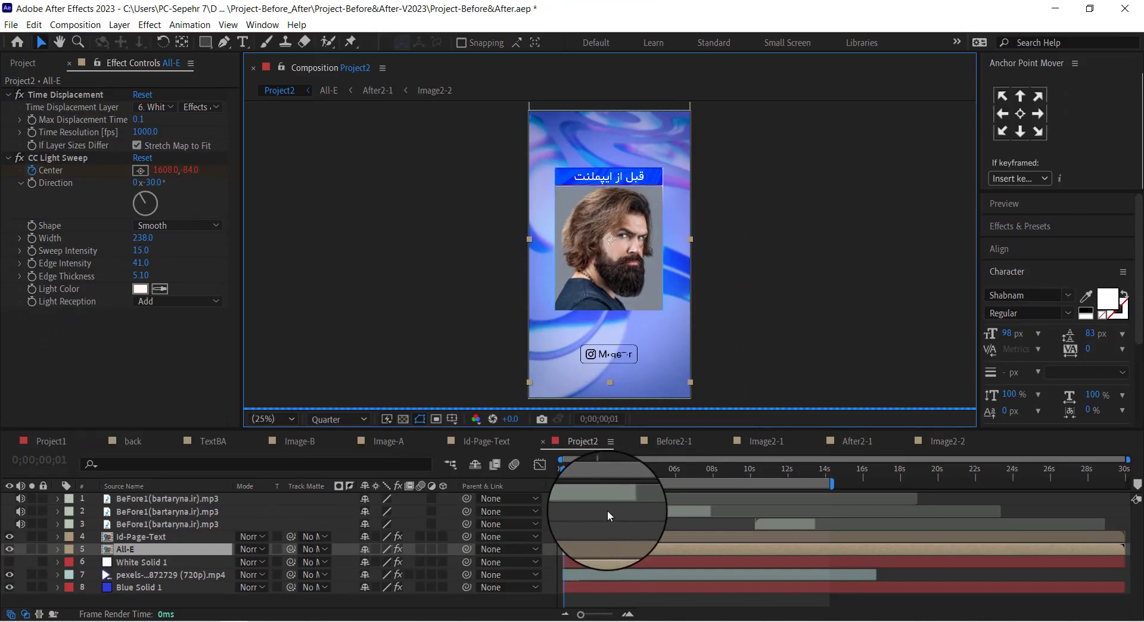
key("space")
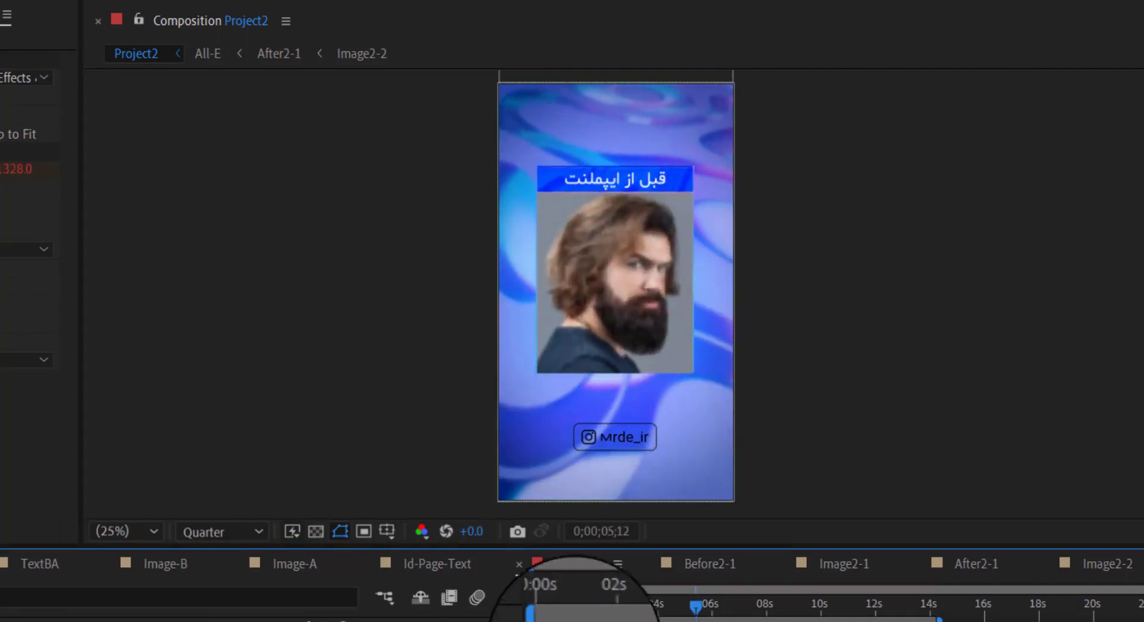
left_click(220, 532)
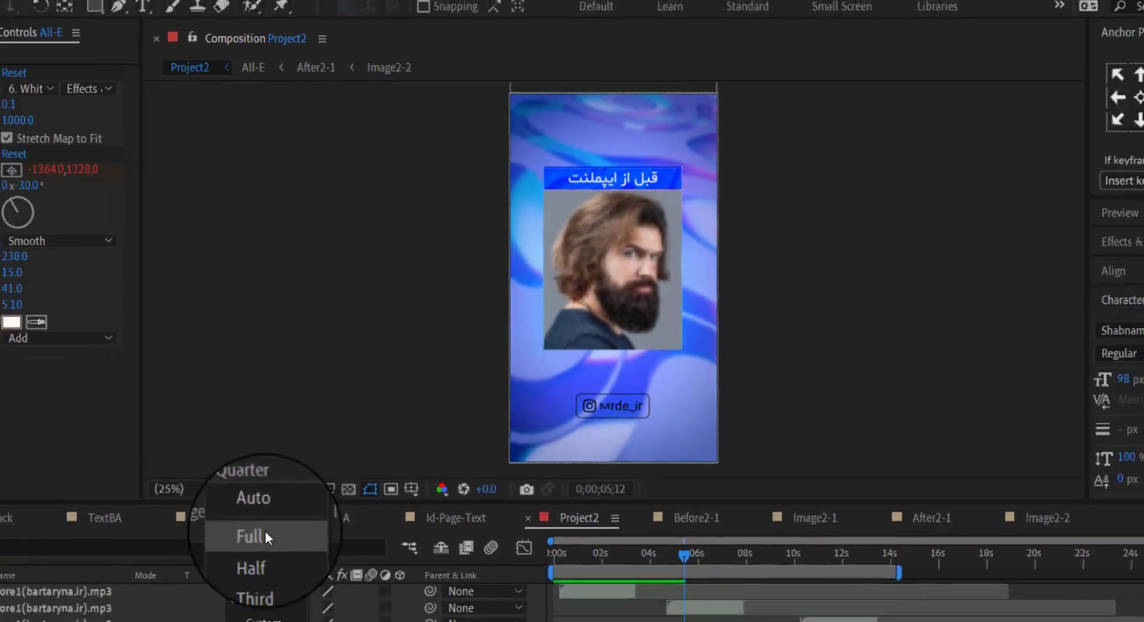
left_click(212, 598)
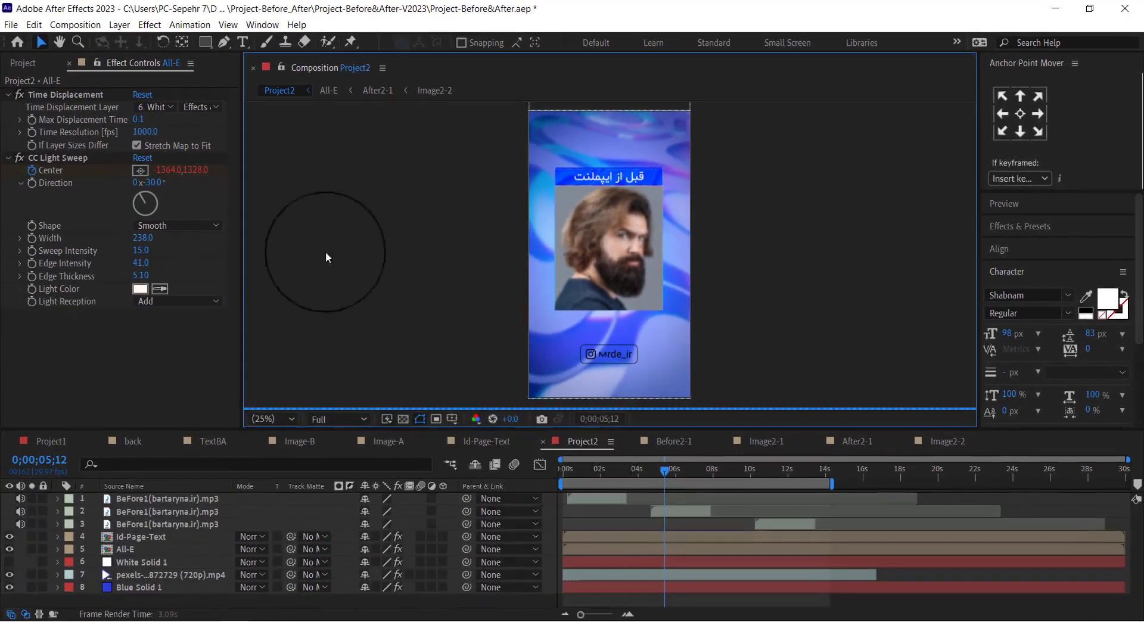
left_click(19, 95)
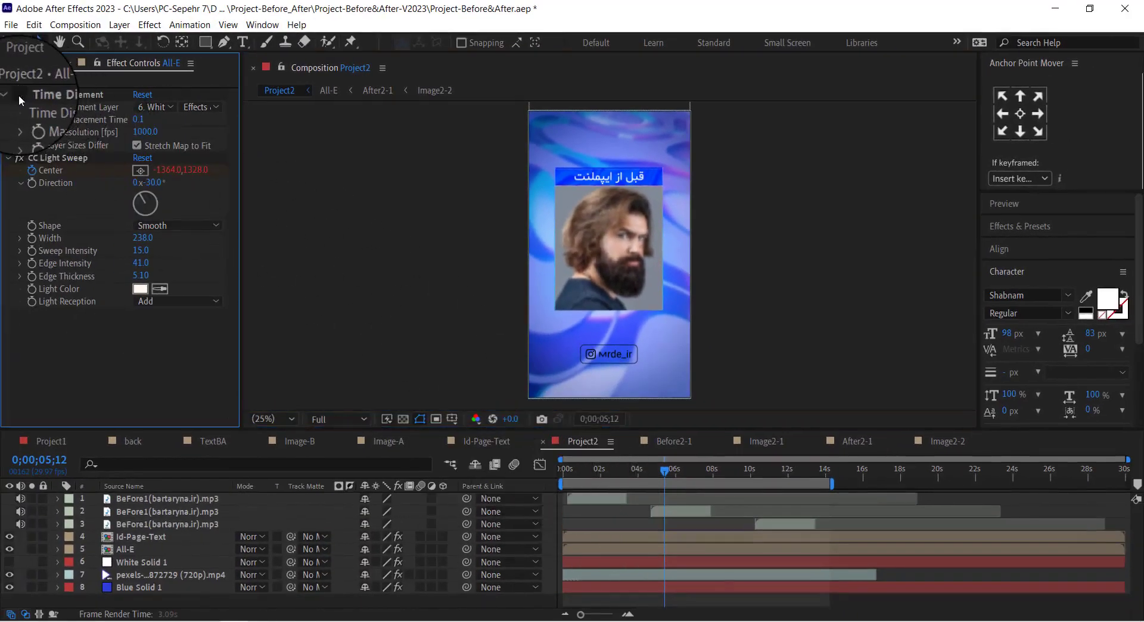
left_click(566, 474)
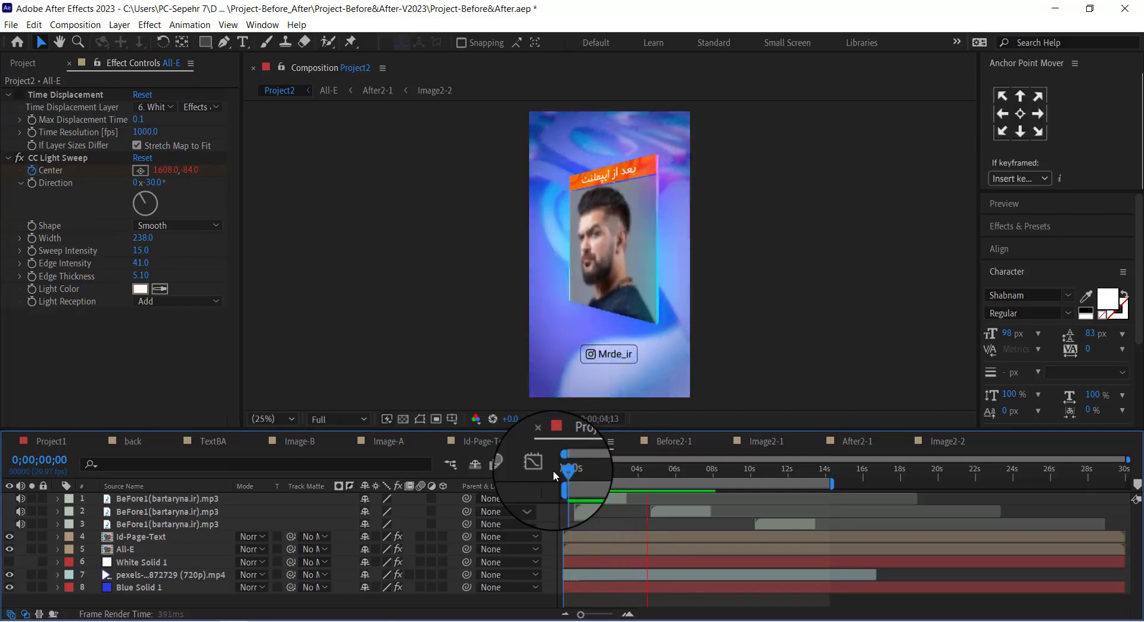
key("space")
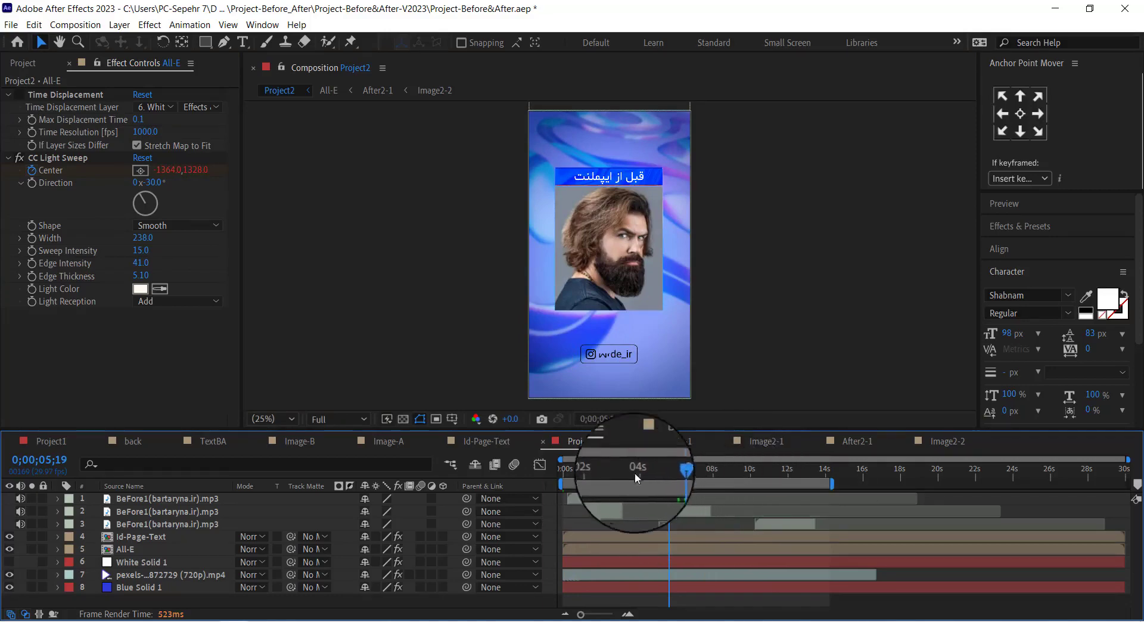
Step: Check the pexels, Blue Solid 1 and All-E layers' effects, then open the All-E precomp
left_click(128, 574)
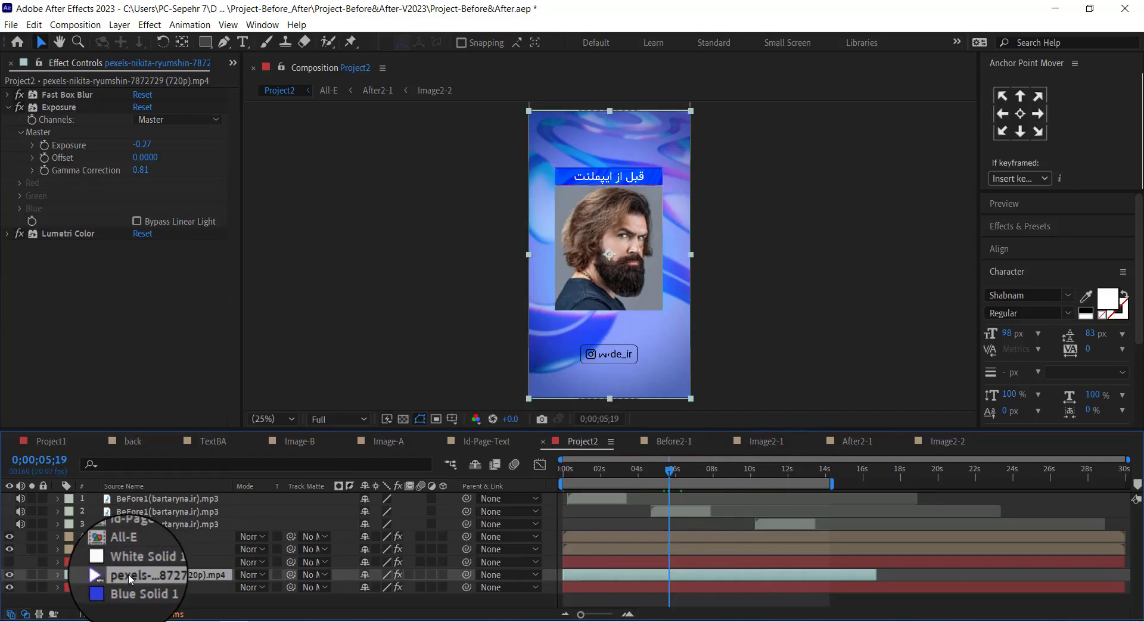
left_click(130, 588)
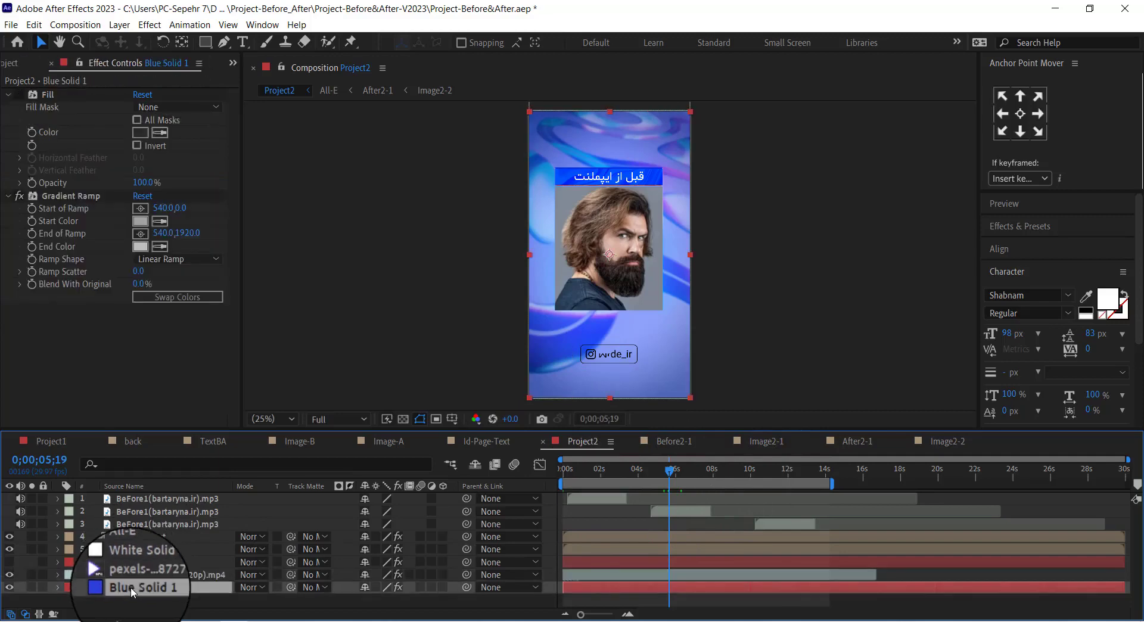
left_click(132, 576)
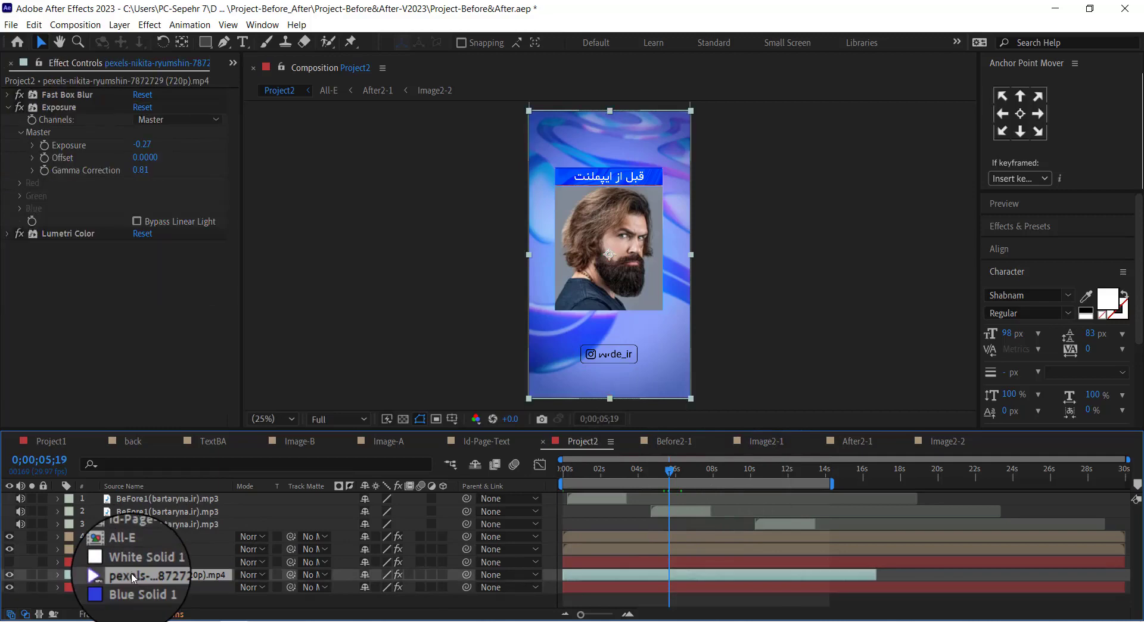
left_click(131, 548)
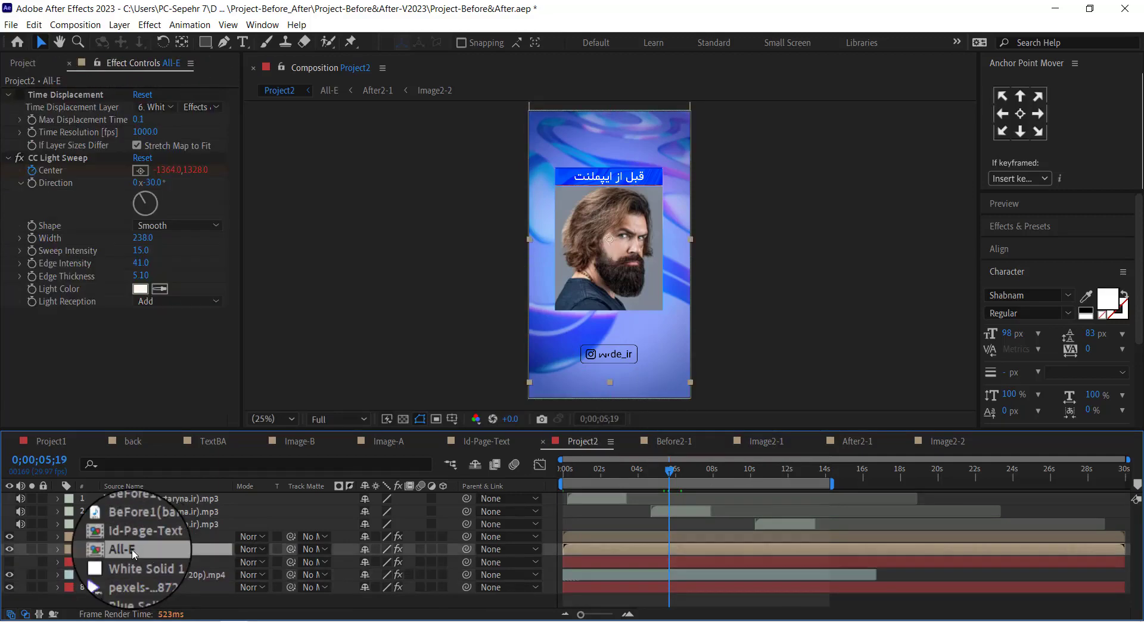
double_click(131, 549)
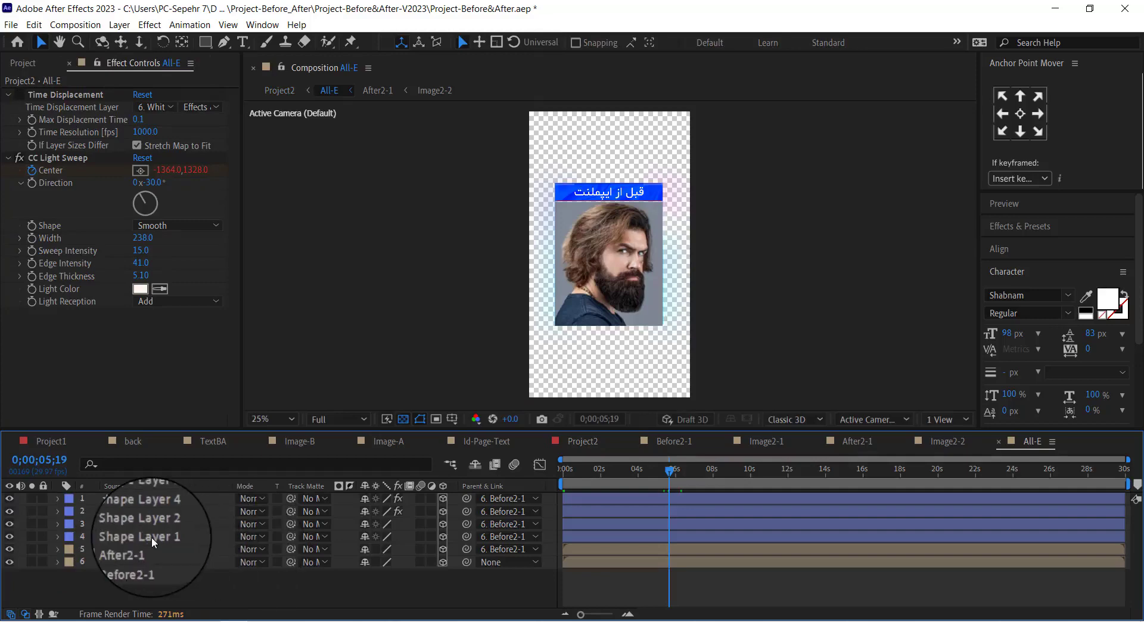
Step: Select Shape Layer 5 and scrub back to about 0;00;01;16, where the cyan glow shows
left_click(152, 538)
left_click(160, 499)
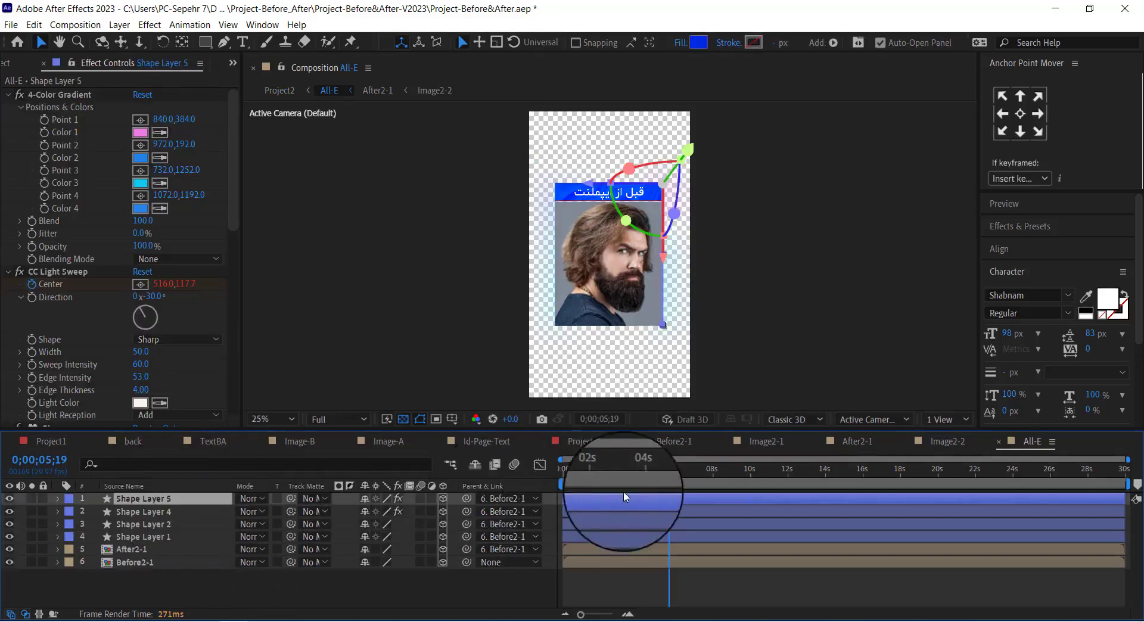
left_click_drag(669, 472, 644, 473)
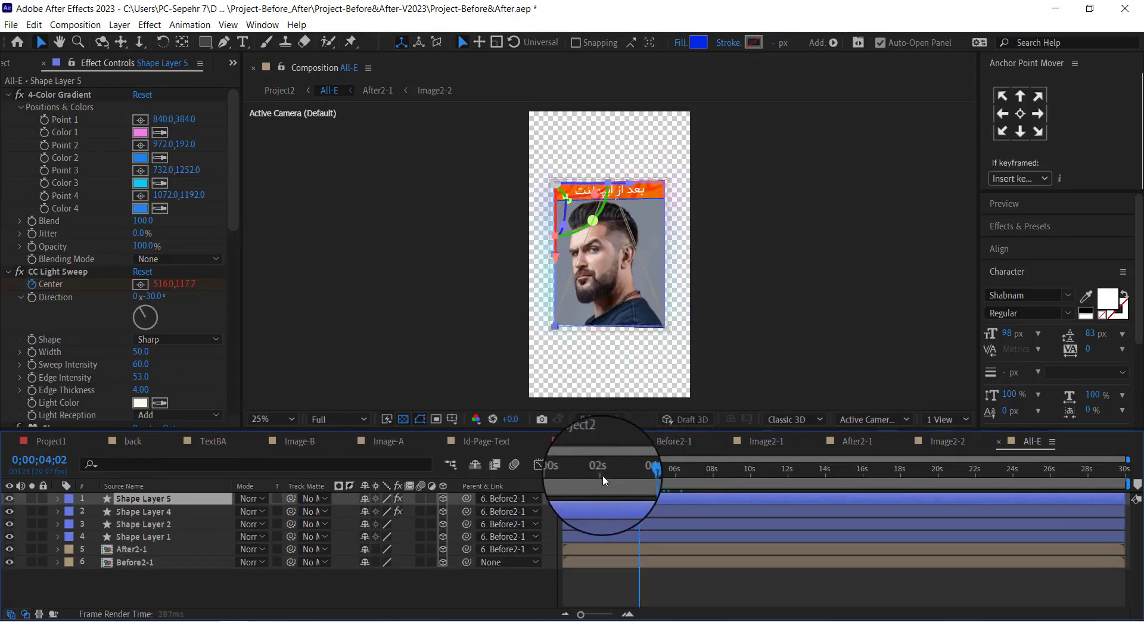
mouse_move(645, 473)
left_mouse_down()
mouse_move(574, 477)
mouse_move(592, 475)
left_mouse_up()
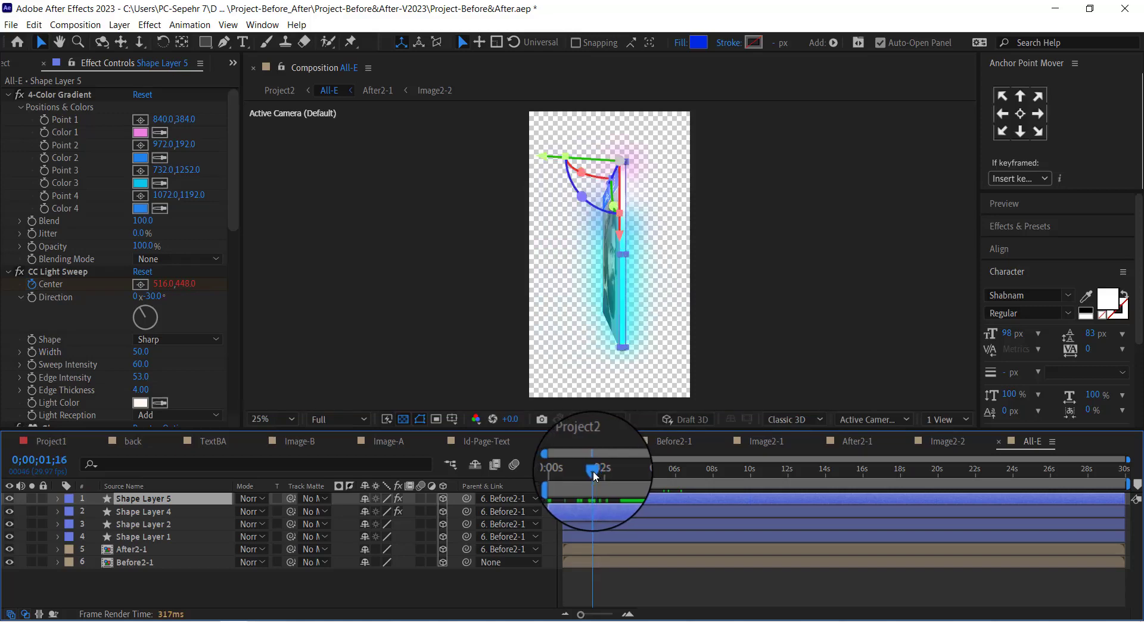
left_click(139, 136)
left_click(139, 135)
left_click(331, 391)
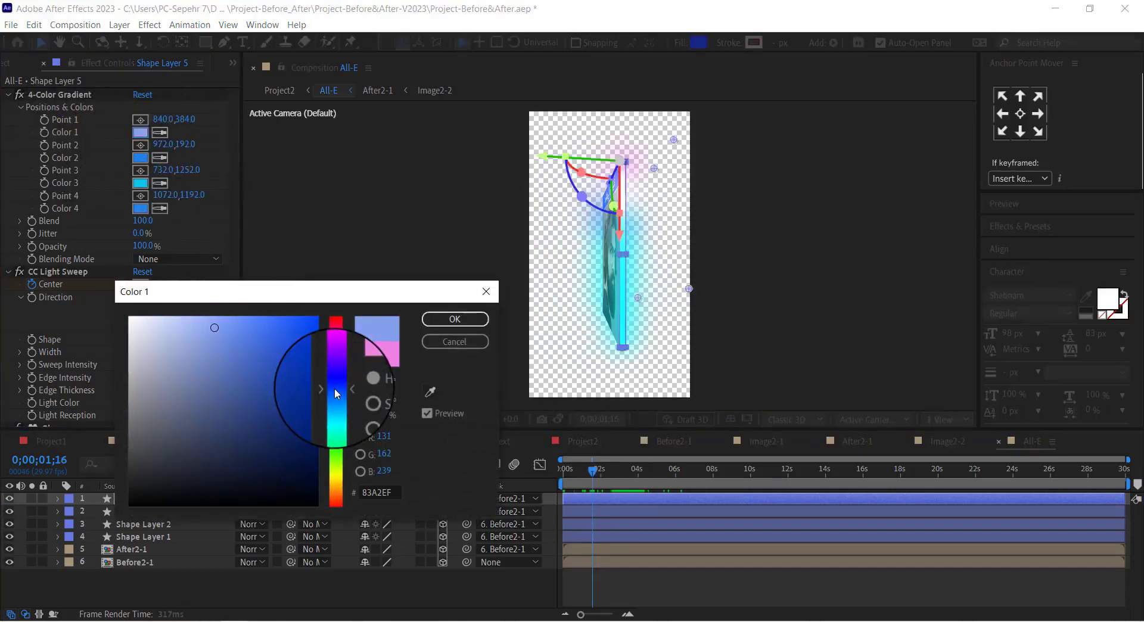
left_click_drag(330, 394, 338, 472)
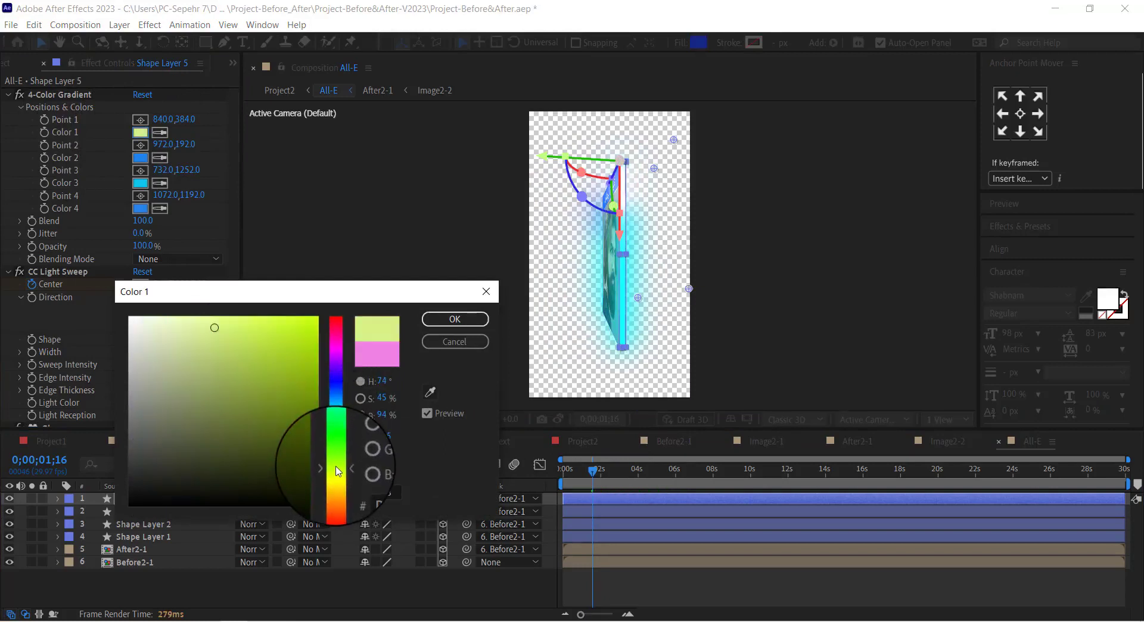
left_click_drag(338, 422, 338, 381)
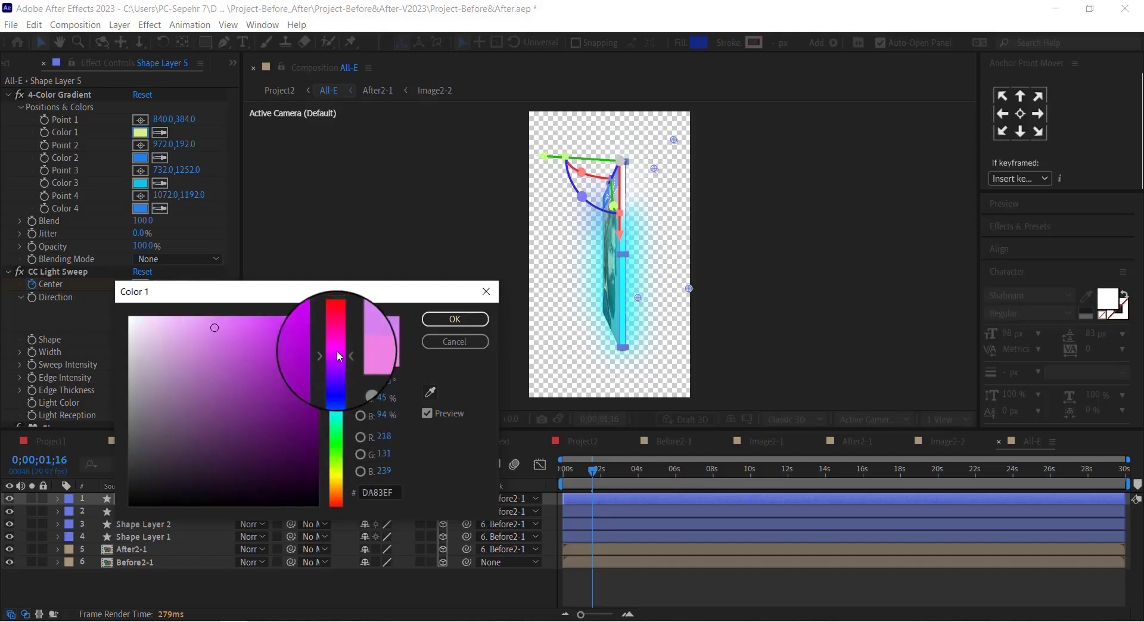
left_click(290, 367)
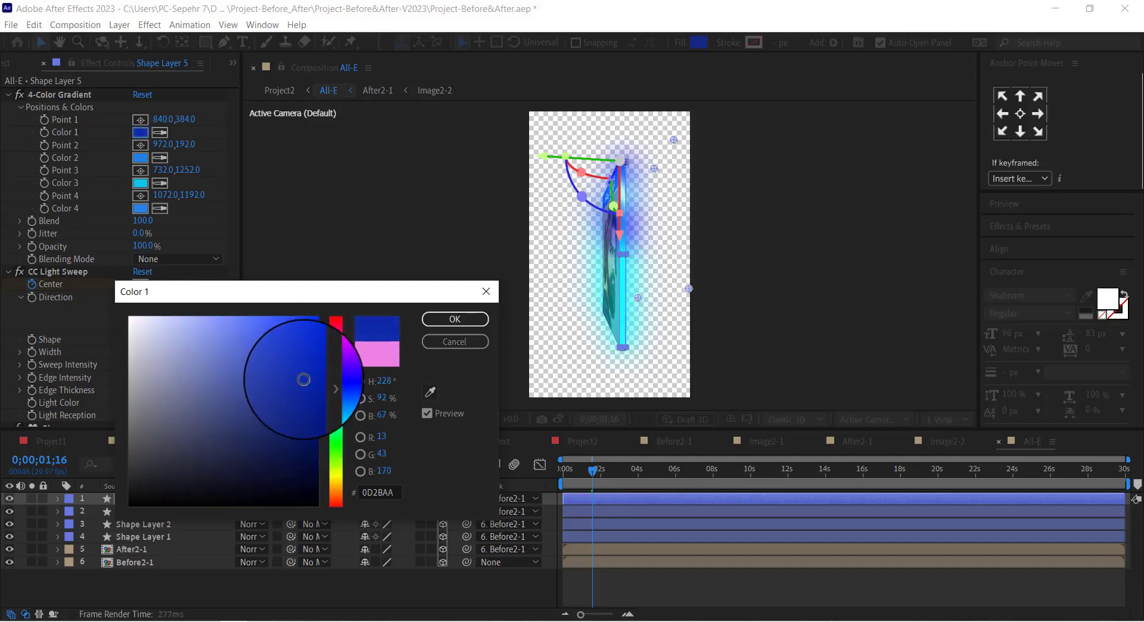
left_click(441, 341)
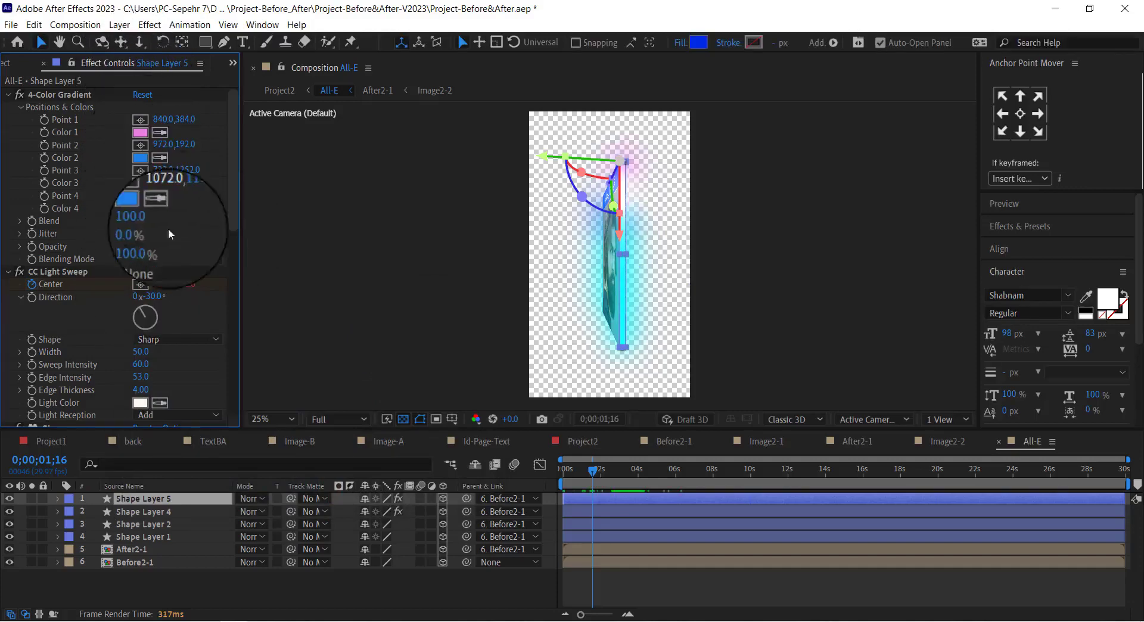
Step: Select Shape Layer 4, then scrub and preview through the before and after images to the 3D card turn
left_click(159, 512)
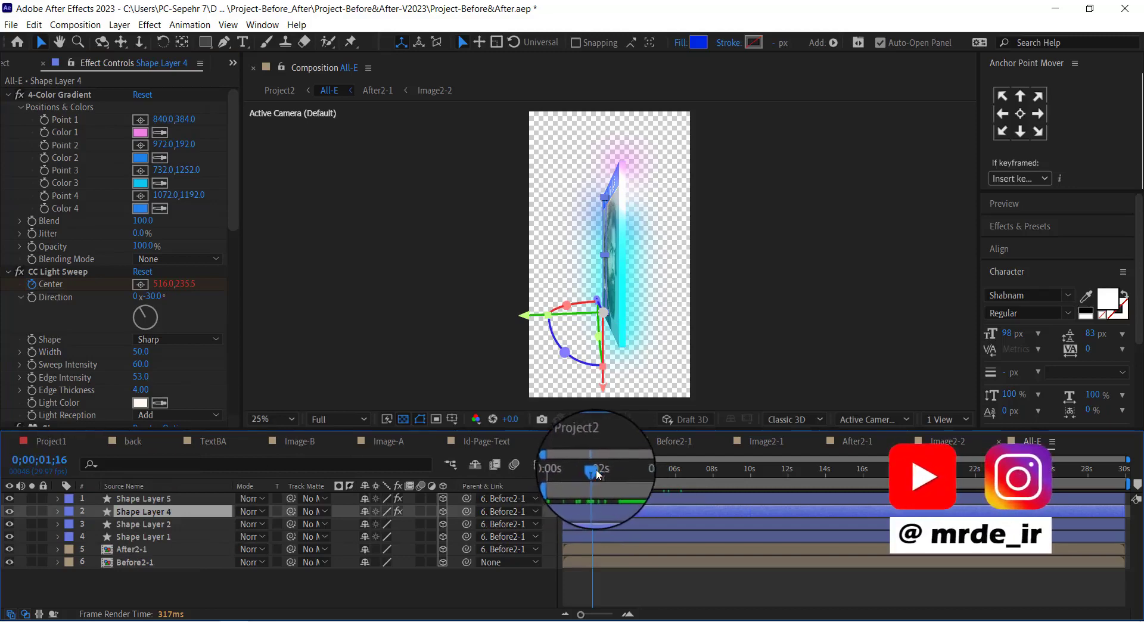
left_click(600, 471)
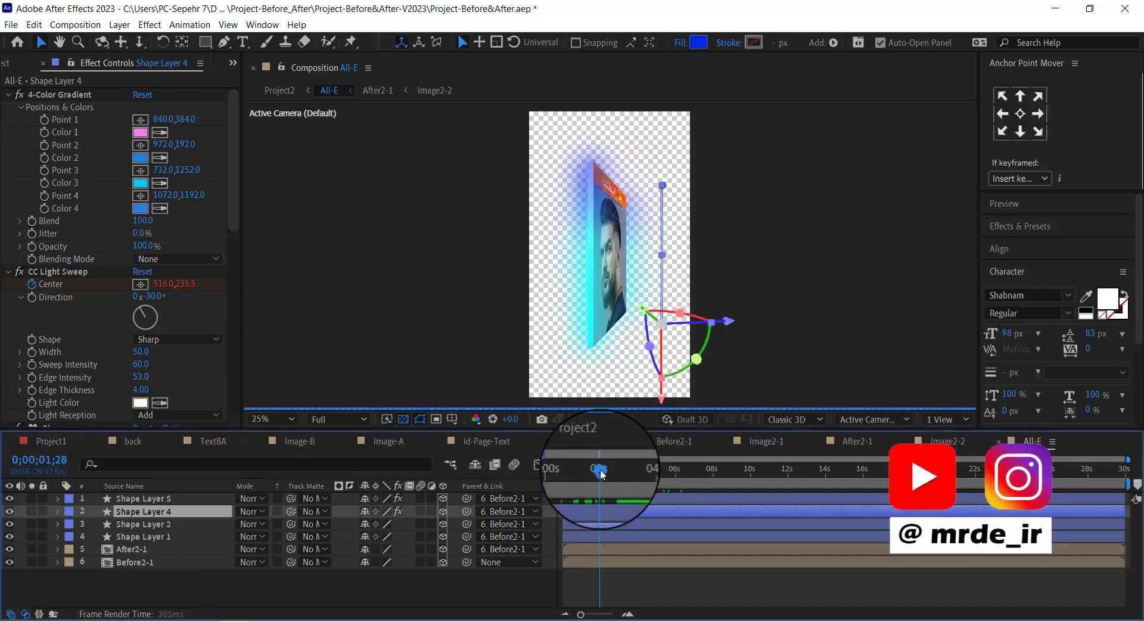
left_click_drag(600, 471, 629, 474)
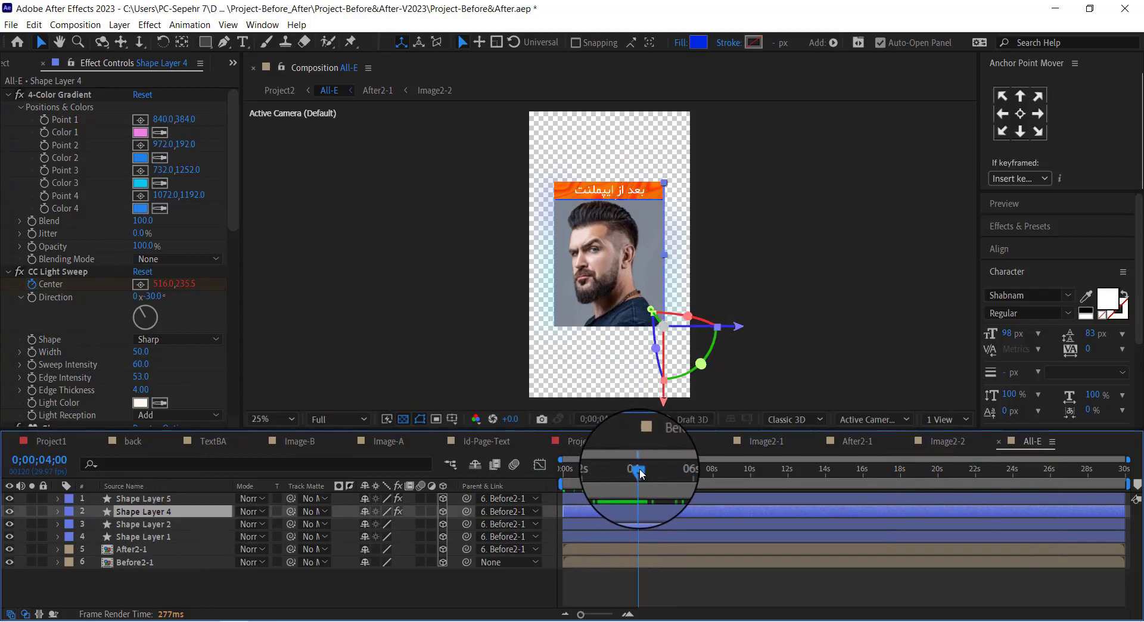
left_click_drag(640, 473, 574, 474)
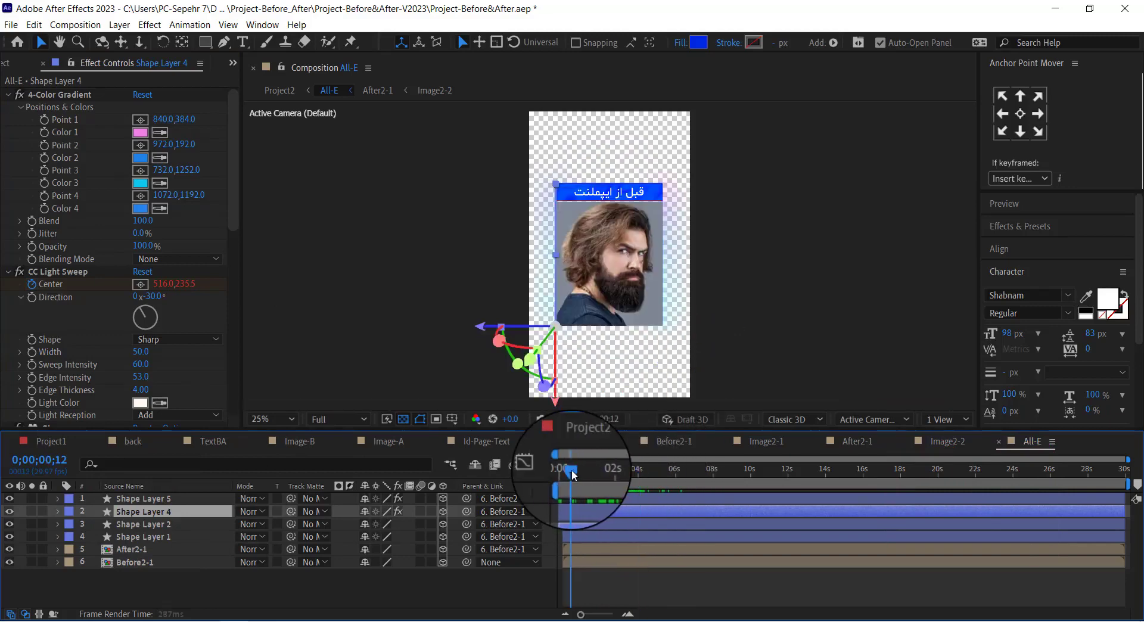
key("space")
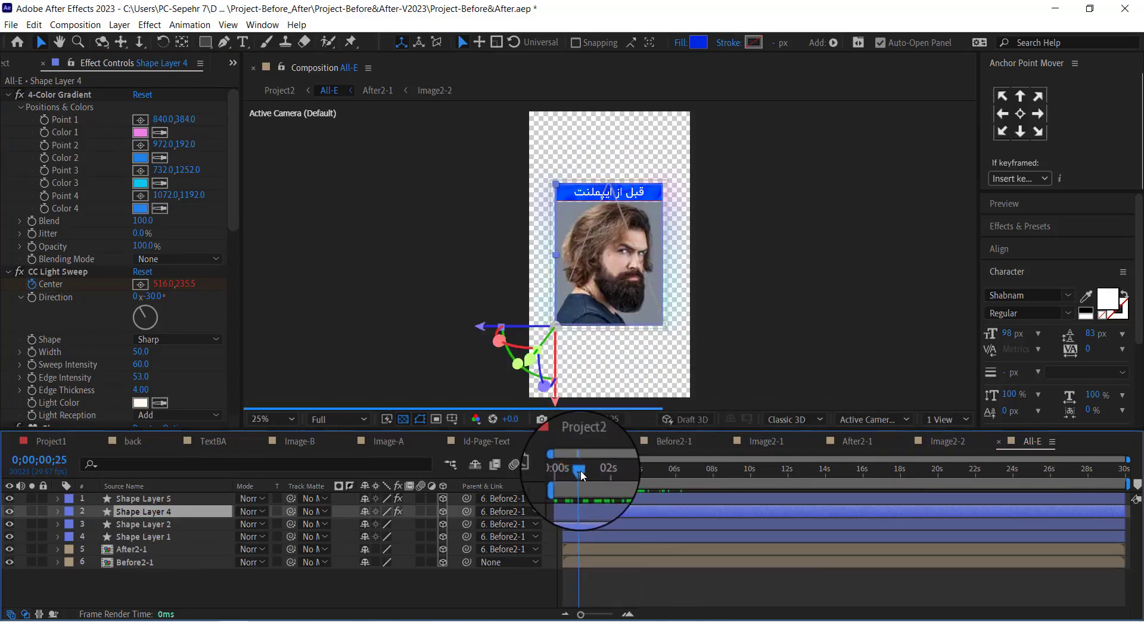
left_click(637, 471)
left_click_drag(643, 475, 654, 470)
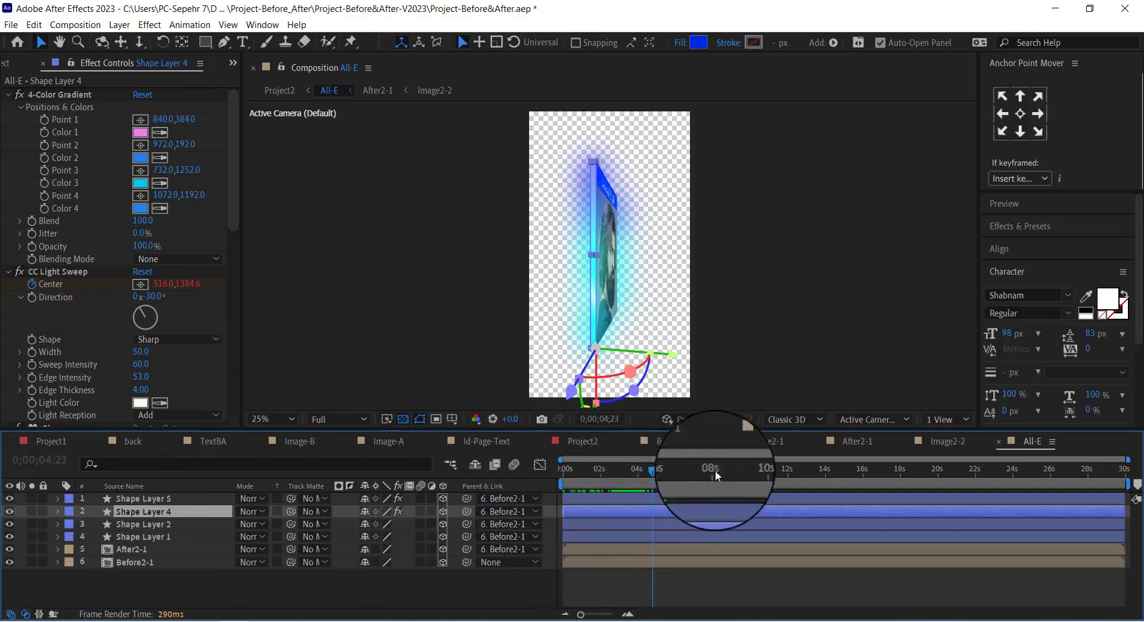
Step: Step through Project1, back, TextBA, Image-B, Image-A and Id-Page-Text, ending on Project2
left_click(44, 440)
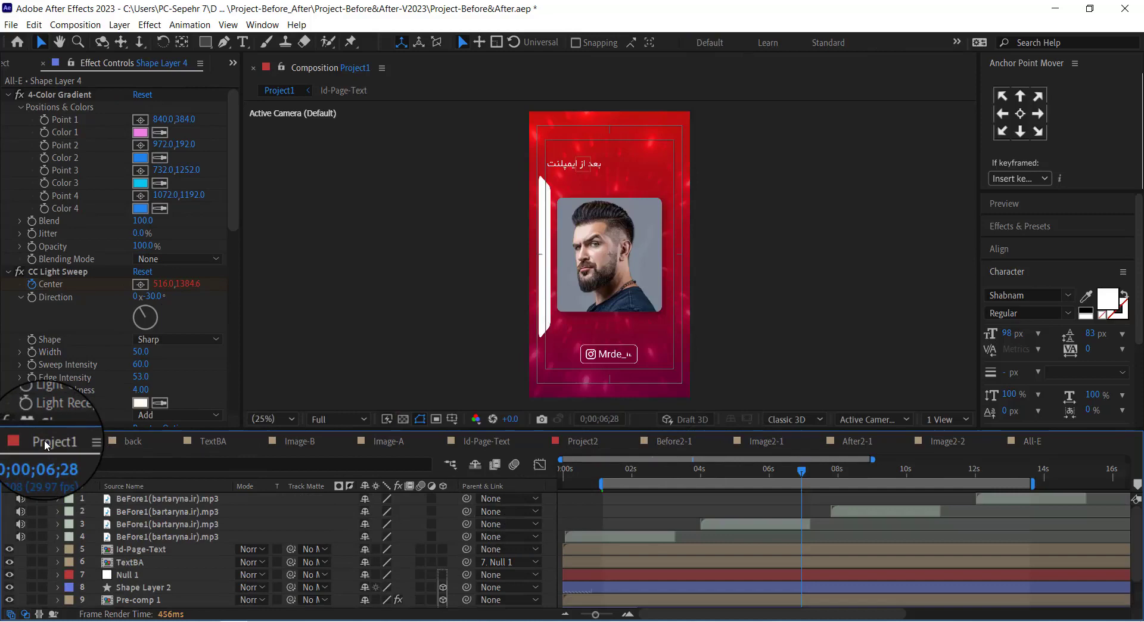
left_click(130, 442)
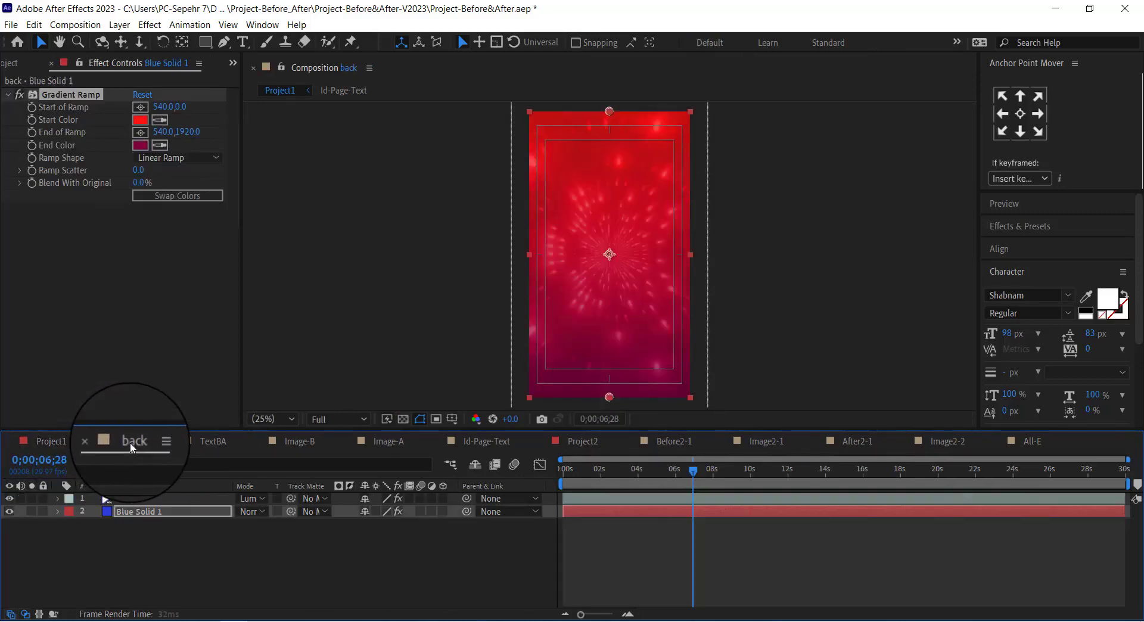
left_click(216, 443)
left_click(303, 445)
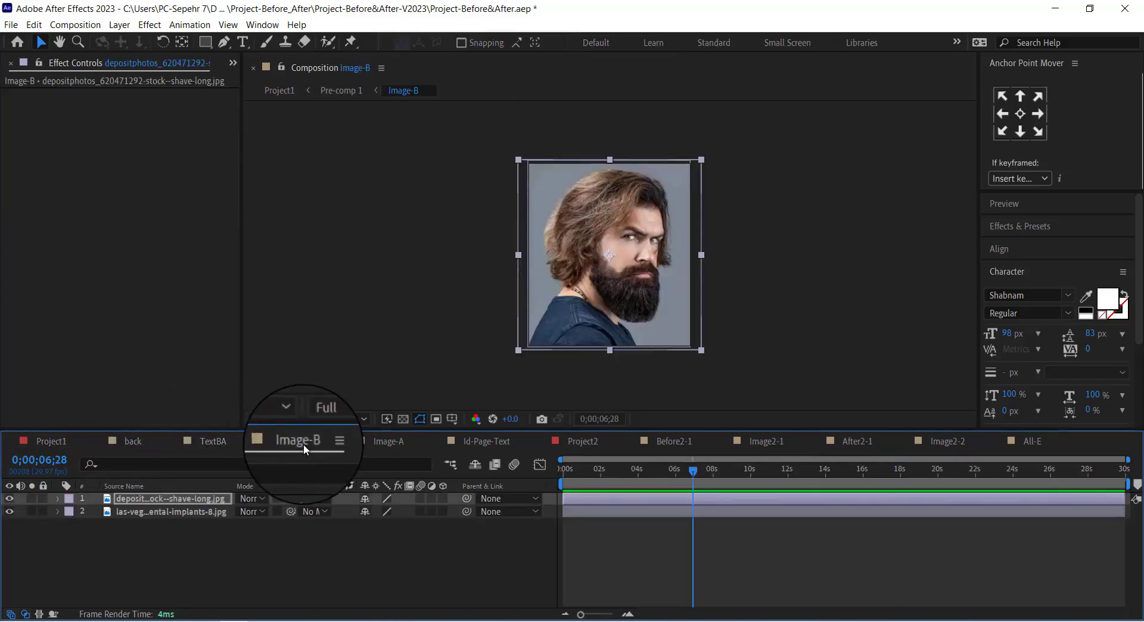
left_click(391, 441)
left_click(497, 444)
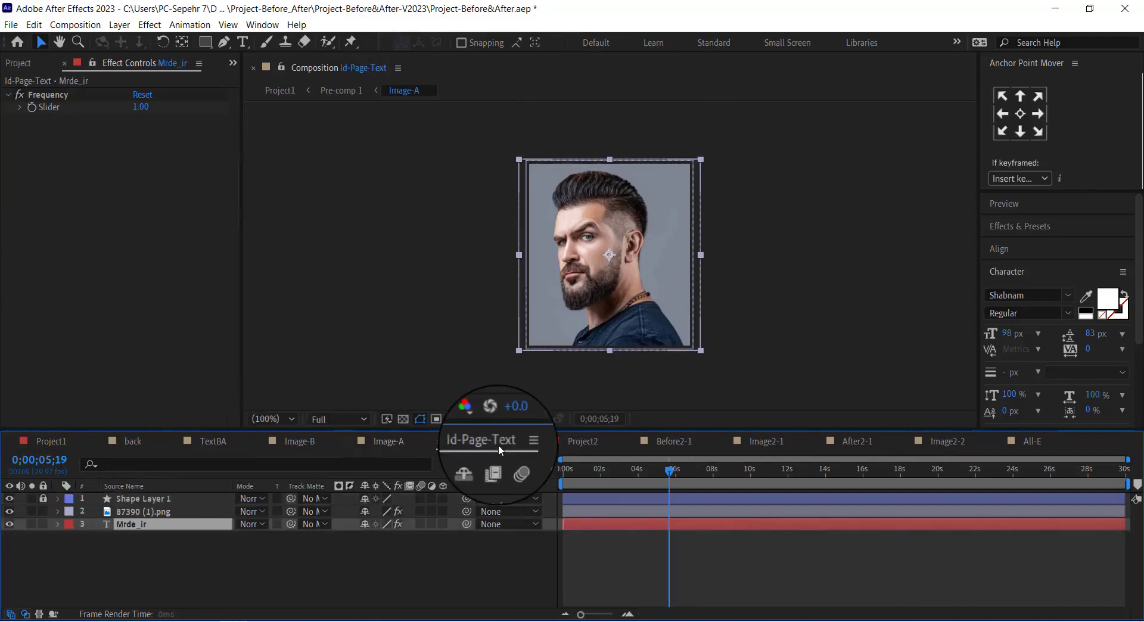
left_click(582, 442)
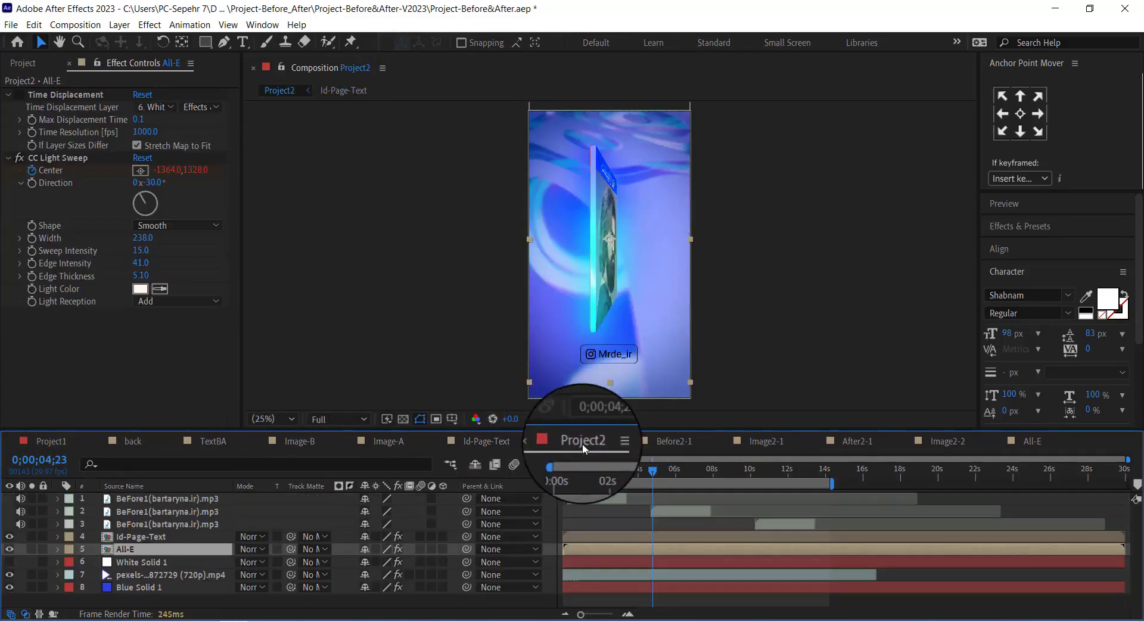
Step: Move through Before2-1 and Image2-1 to After2-1, reveal its shy layers, and select a shape layer
left_click(668, 440)
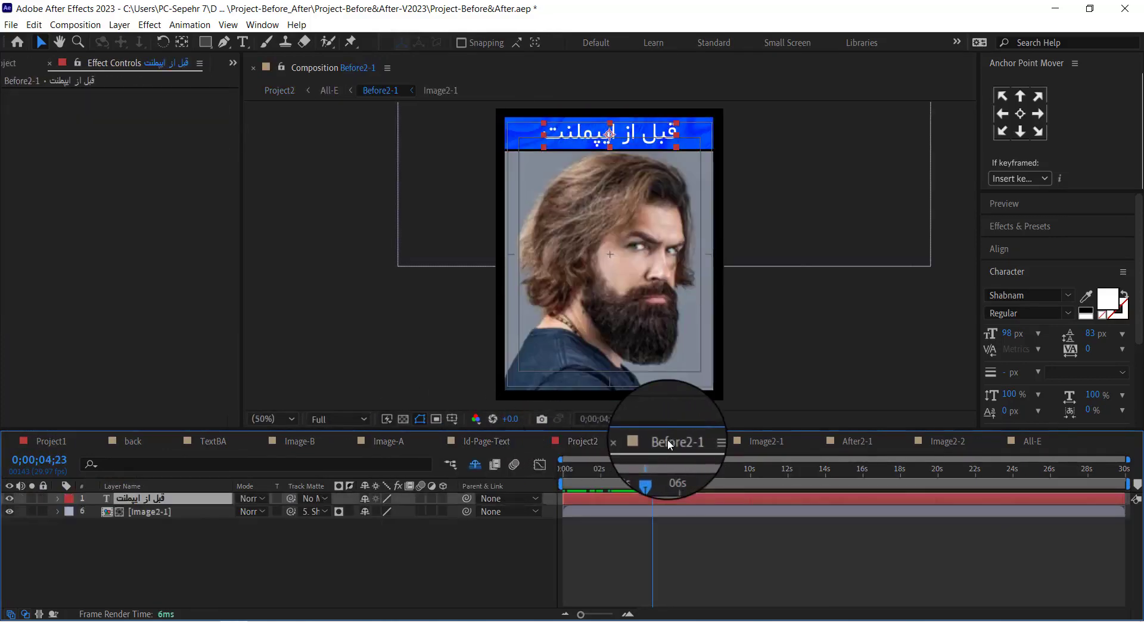
left_click(762, 441)
left_click(851, 441)
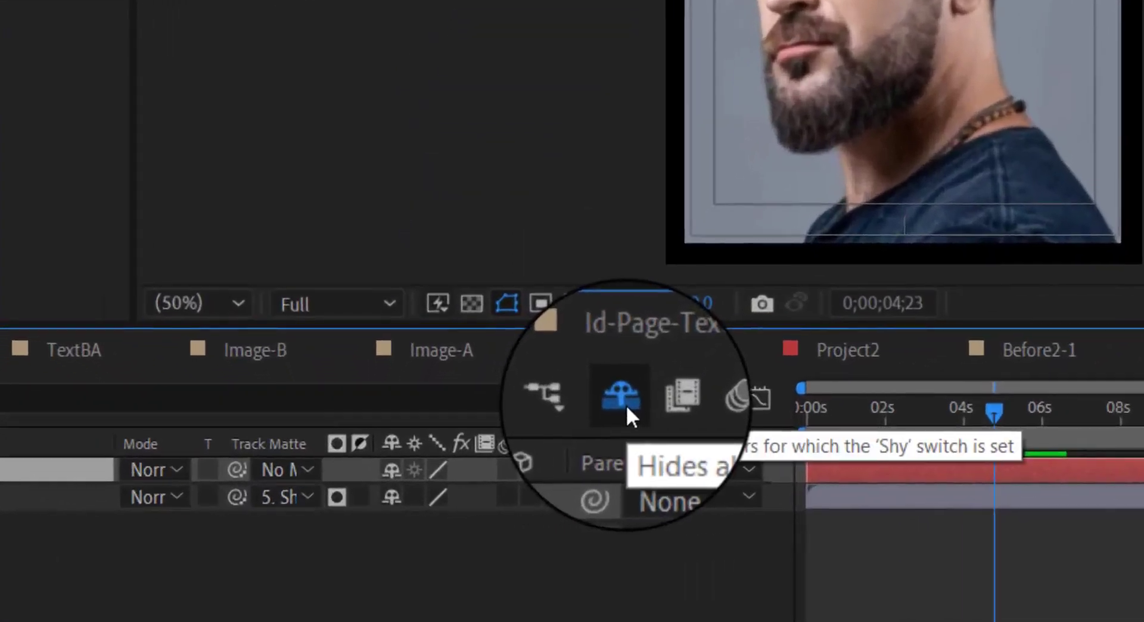
left_click(476, 469)
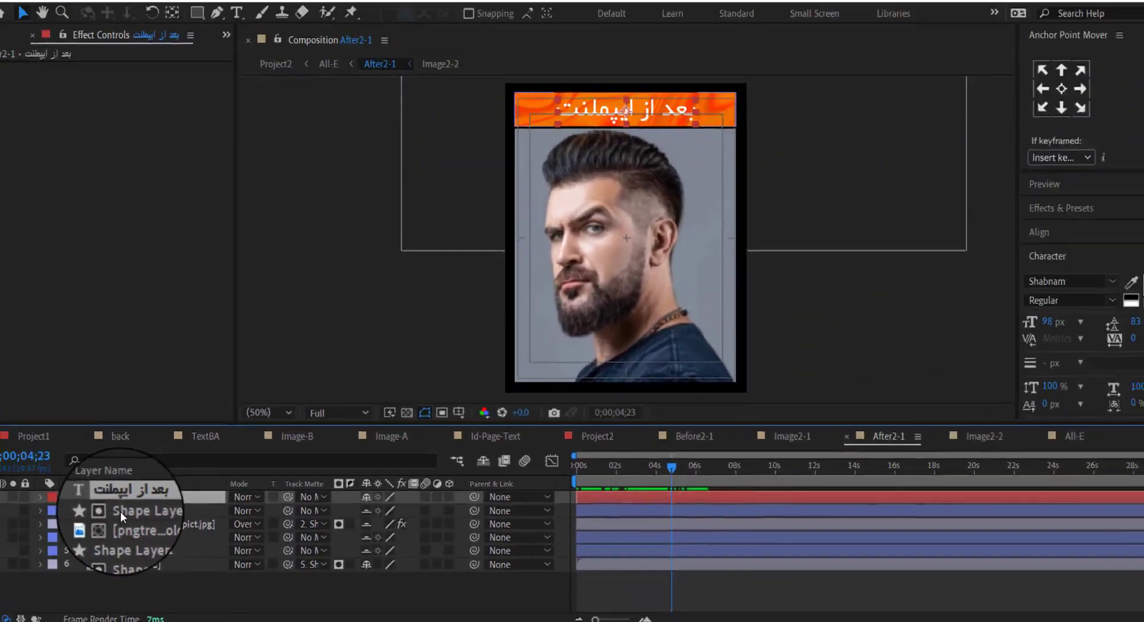
left_click(134, 513)
Step: Test other hues on Shape Layer 3's Fill, cancel to keep the orange bar, and re-hide shy layers
left_click(137, 536)
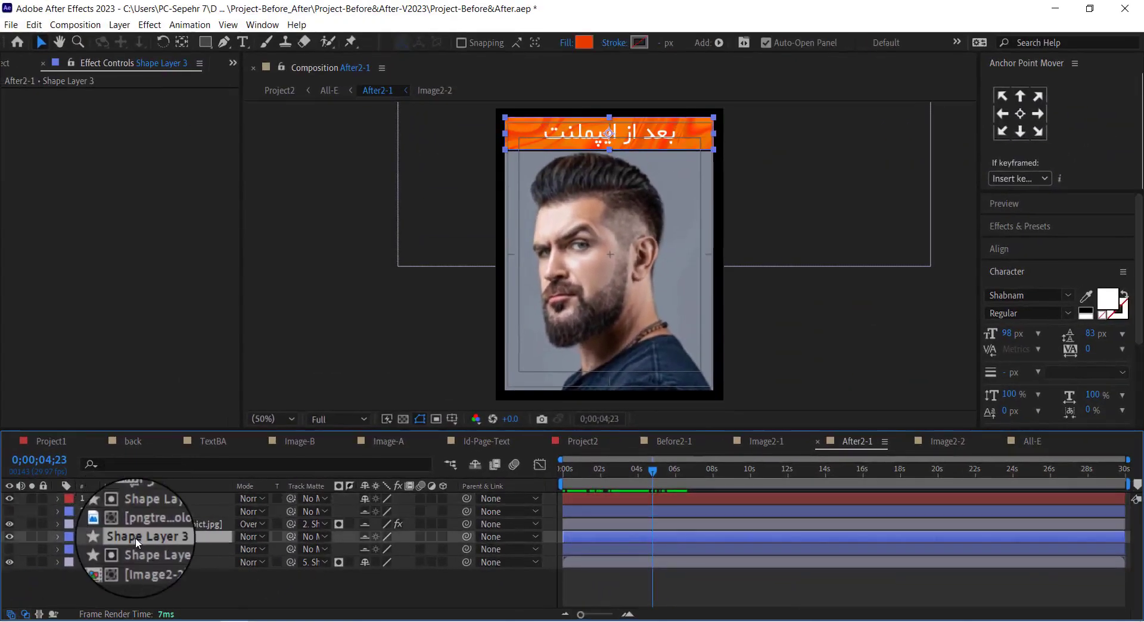
left_click(9, 536)
left_click(9, 536)
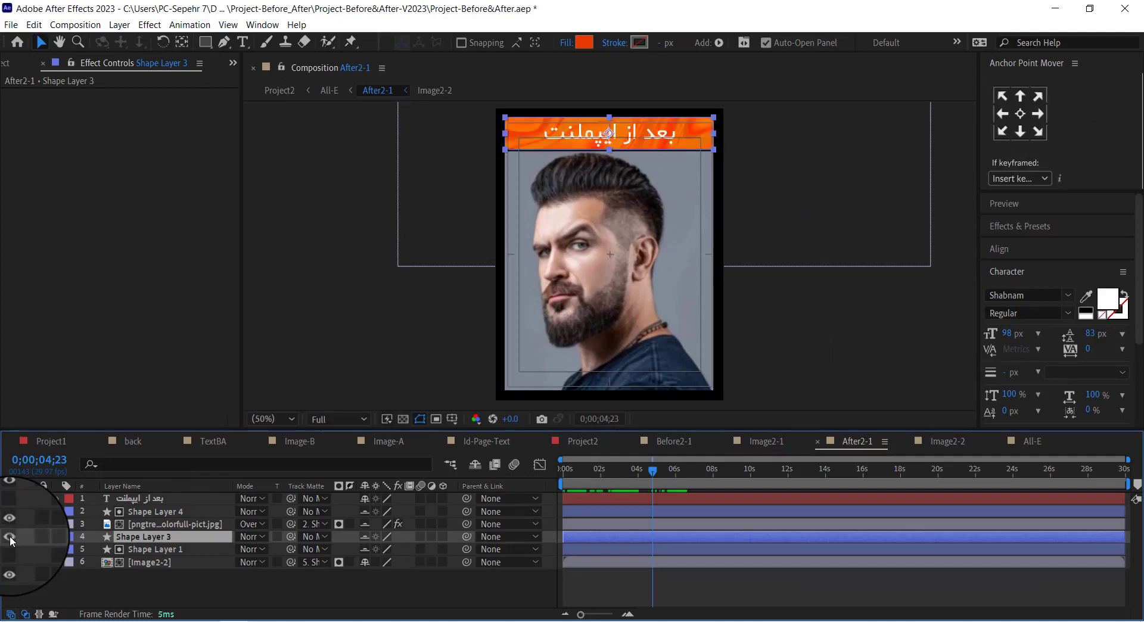
left_click(583, 42)
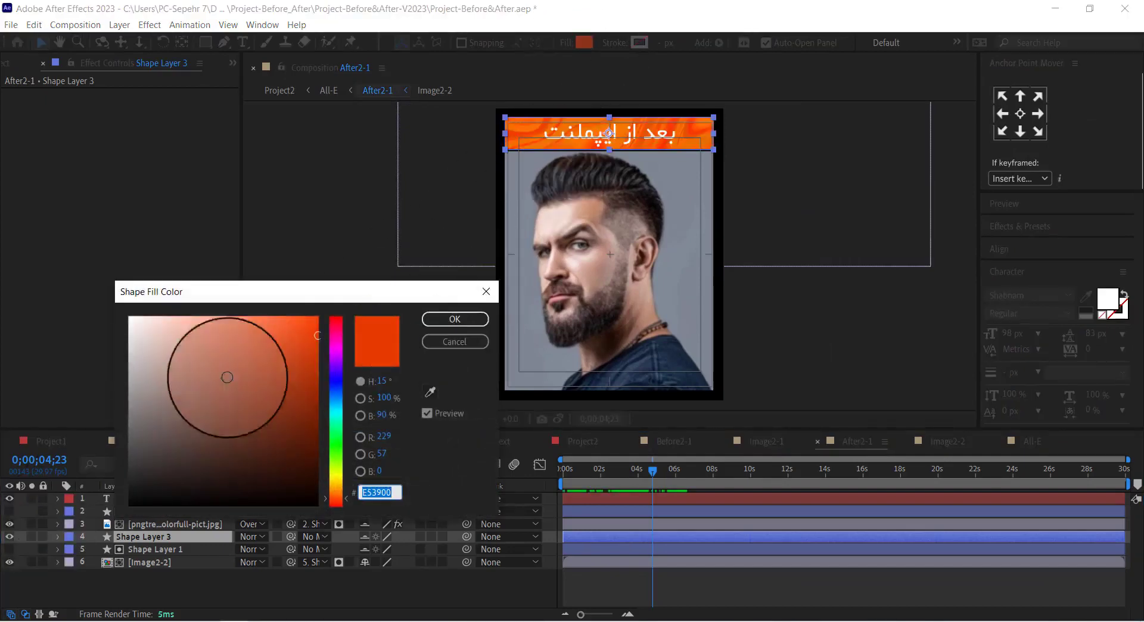
mouse_move(332, 405)
left_mouse_down()
mouse_move(336, 516)
mouse_move(336, 506)
left_mouse_up()
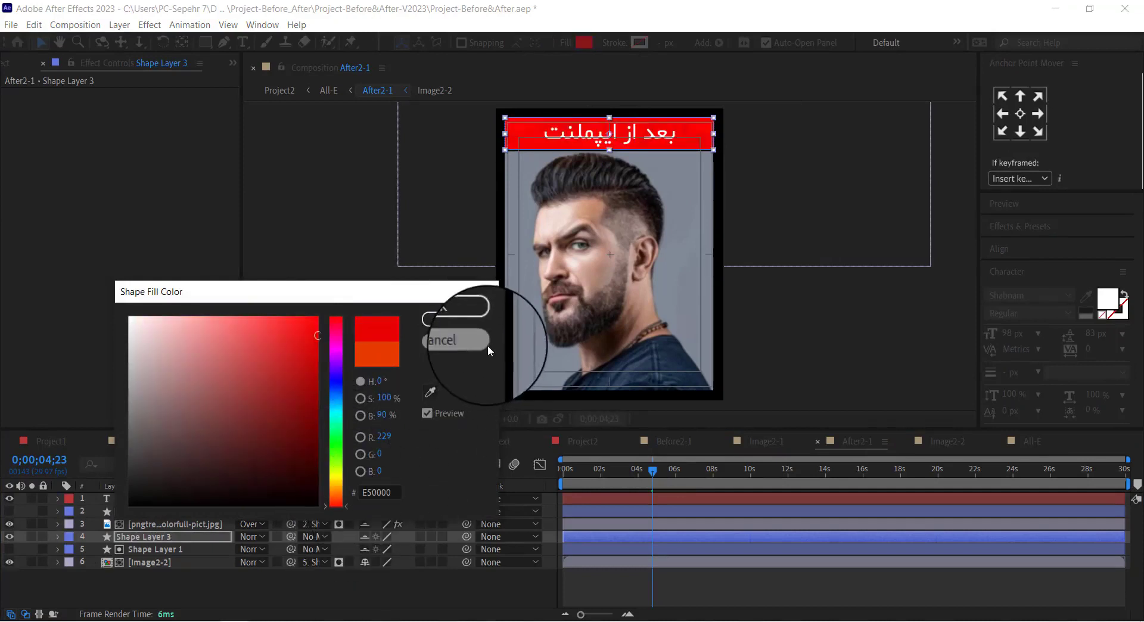
left_click(453, 342)
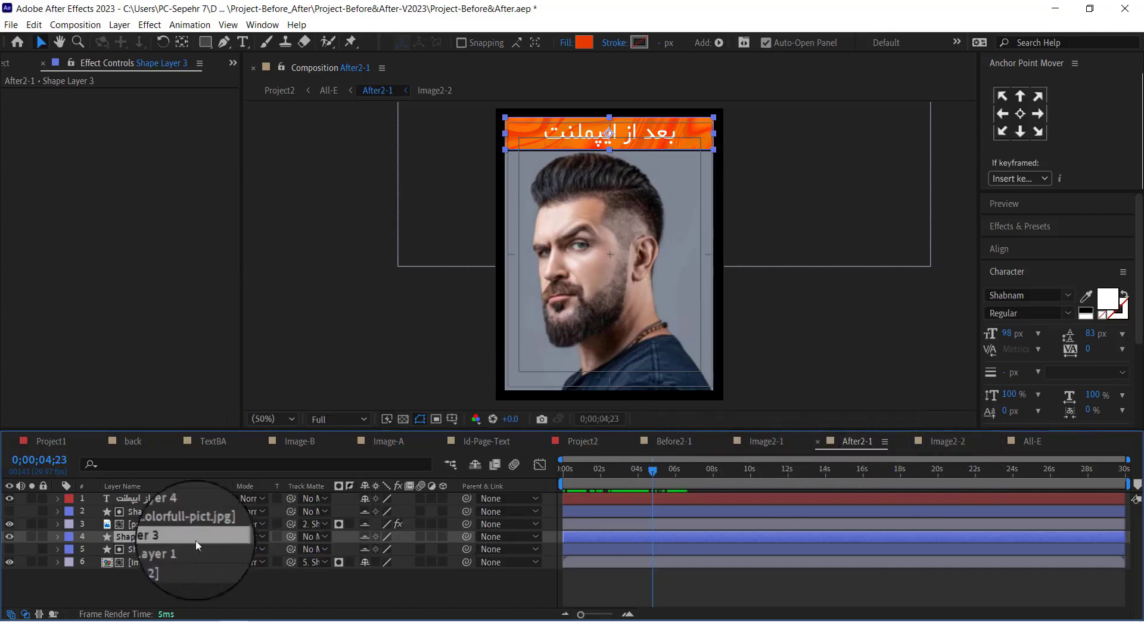
left_click(475, 468)
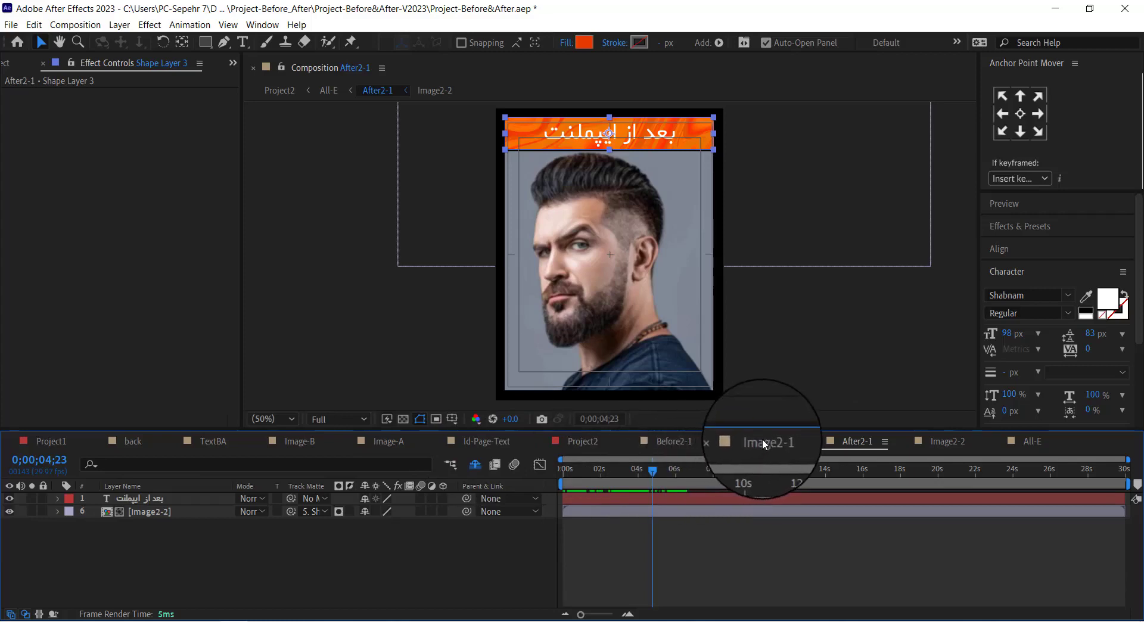
Step: Open Before2-1, reveal its shy layers, and toggle Shape Layer 3 to identify the label bar
left_click(678, 441)
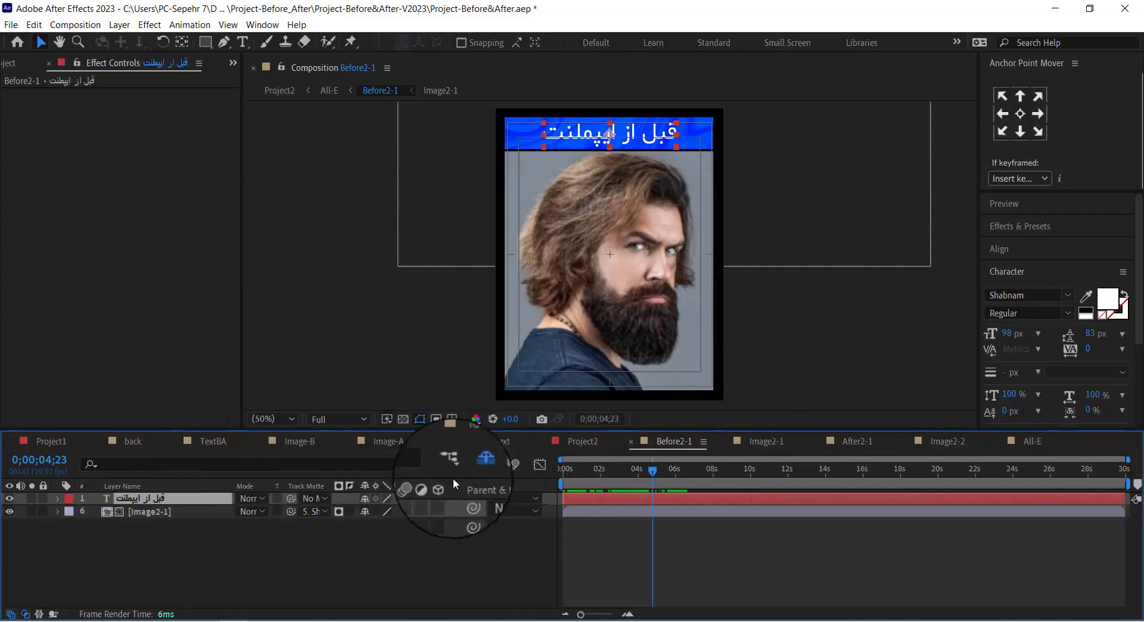
left_click(474, 464)
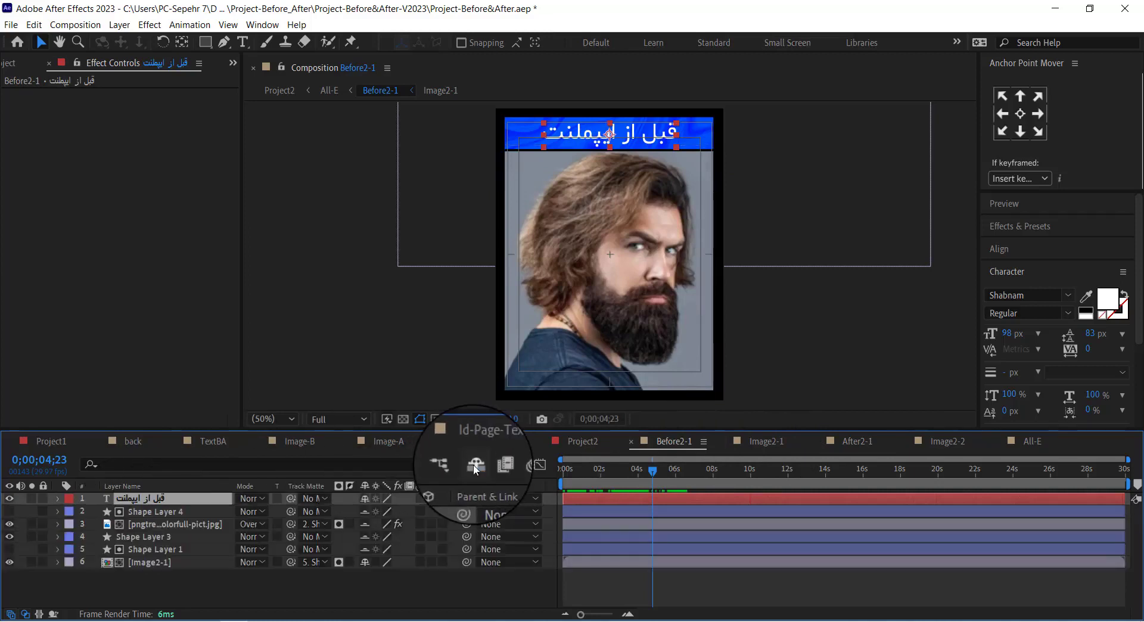
left_click(141, 549)
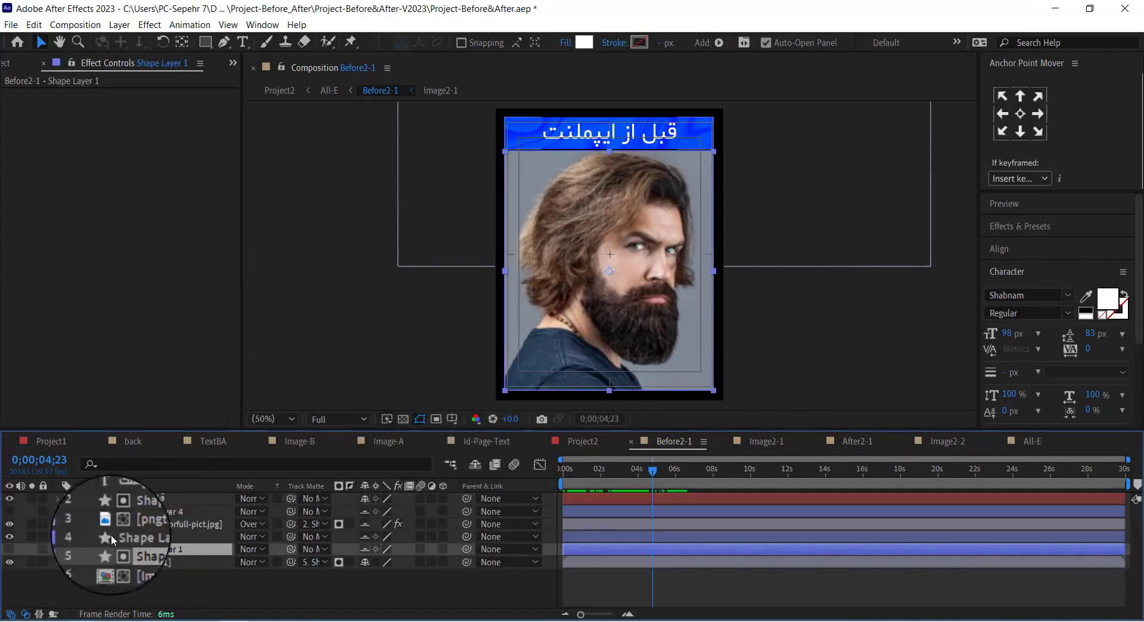
left_click(119, 536)
left_click(9, 538)
left_click(9, 536)
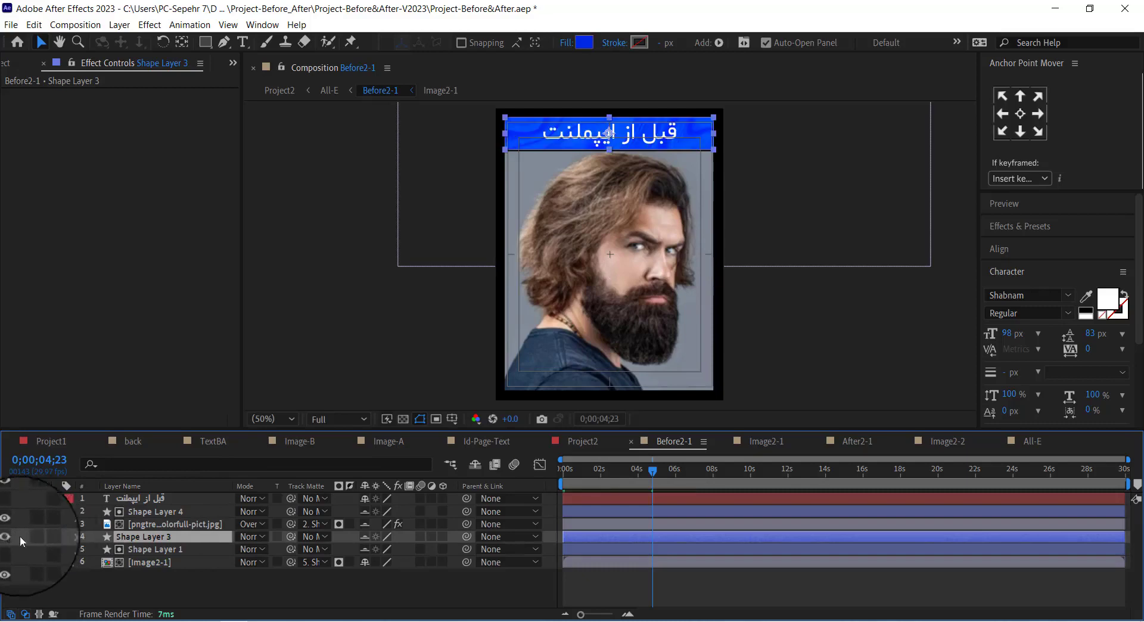
Step: Test other hues on the blue bar's Fill, cancel, re-hide shy layers, and open Image2-1
left_click(585, 43)
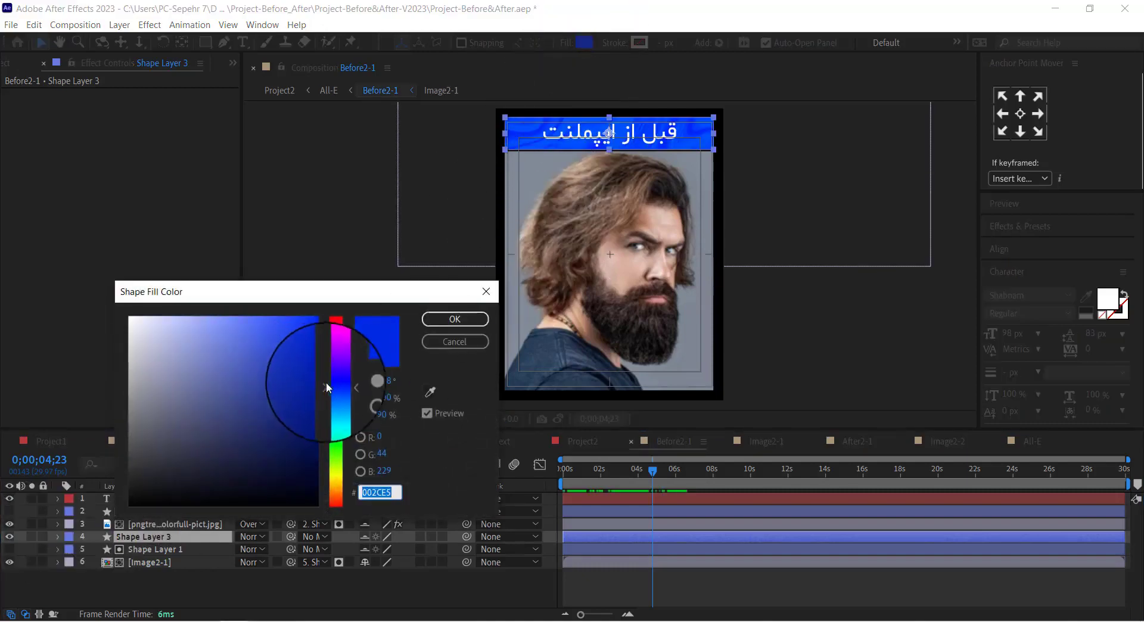
left_click_drag(338, 388, 338, 501)
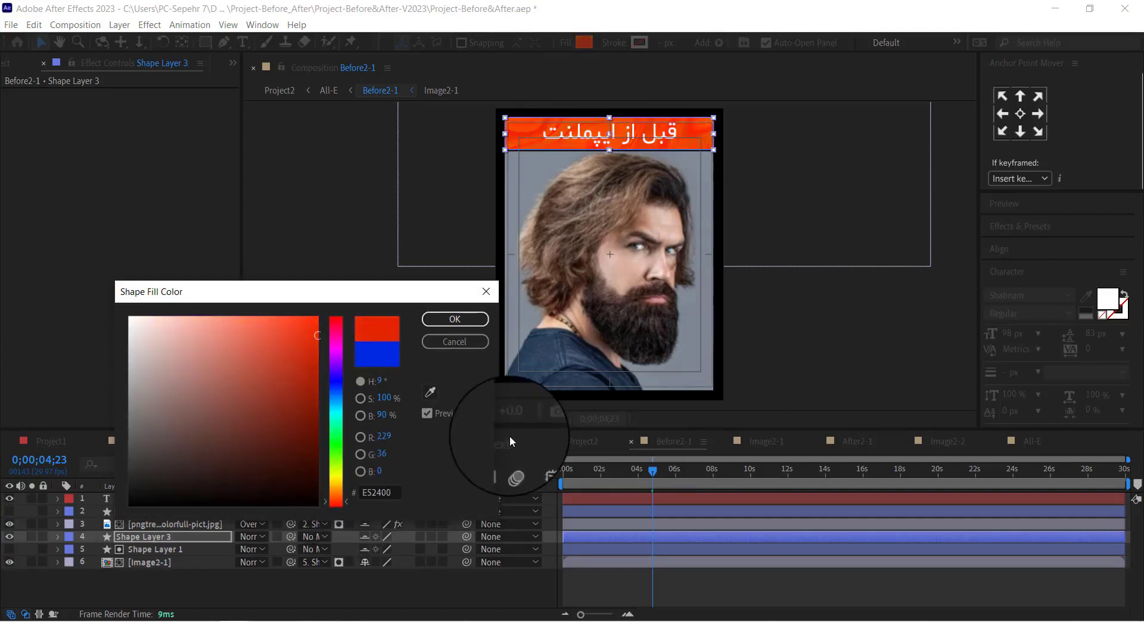
left_click(455, 319)
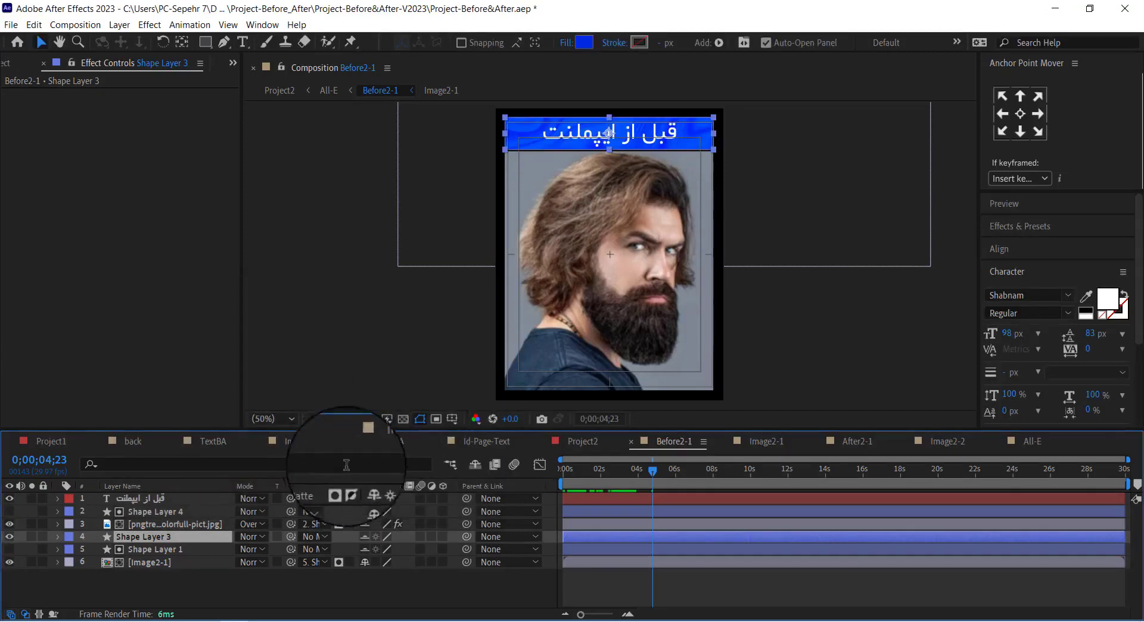
left_click(475, 465)
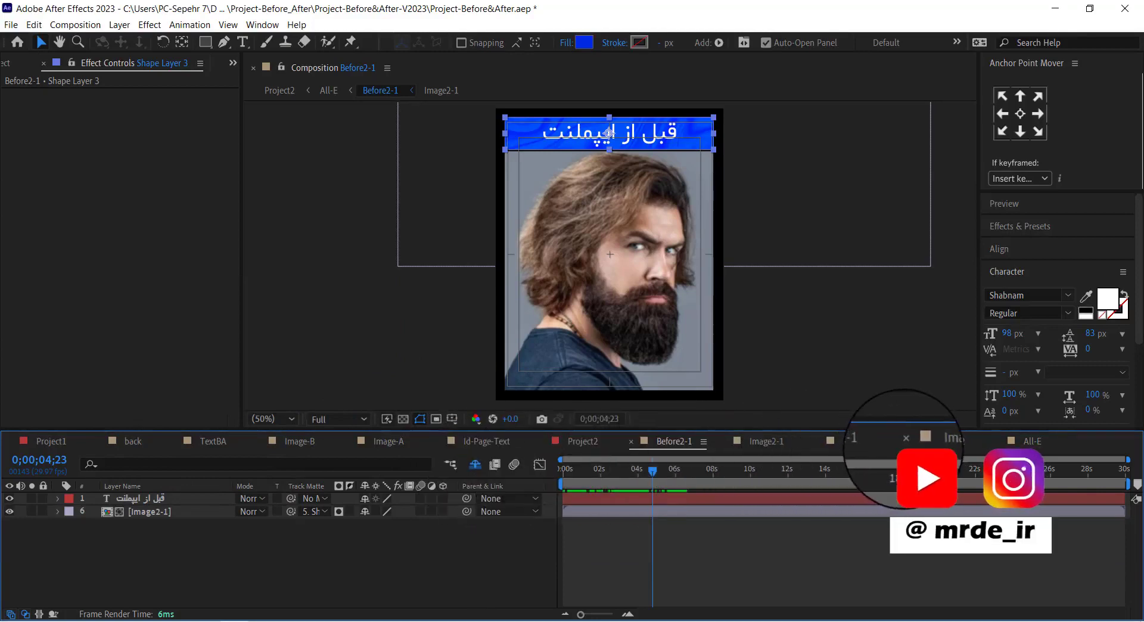
left_click(770, 442)
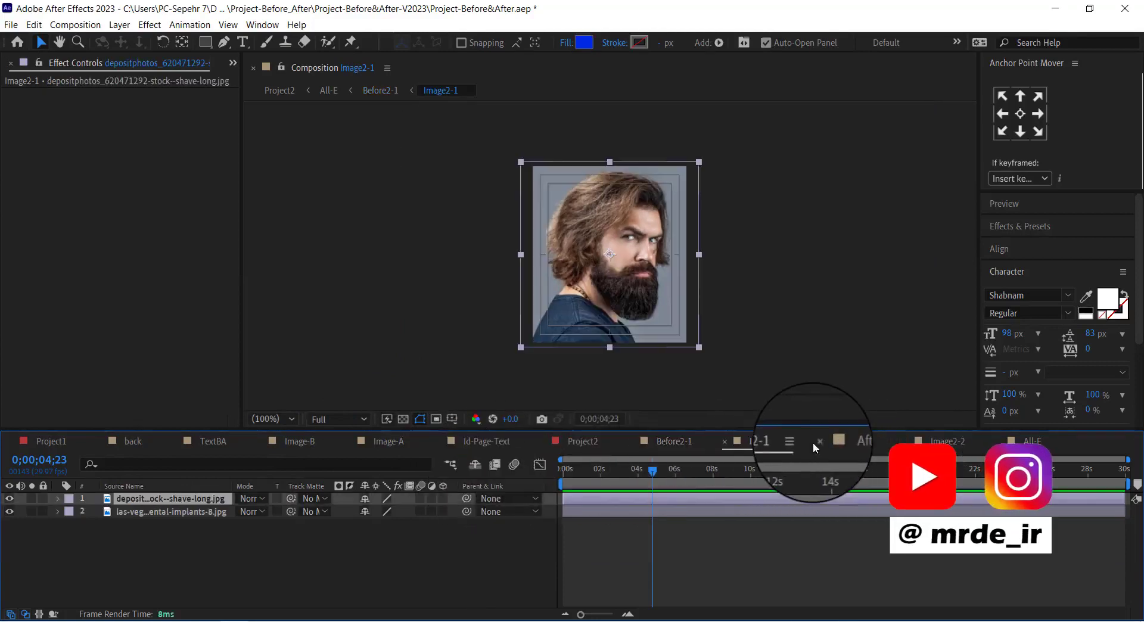
Step: Step through the After2-1, Image2-2 and All-E compositions, ending on Project1
left_click(852, 440)
left_click(942, 443)
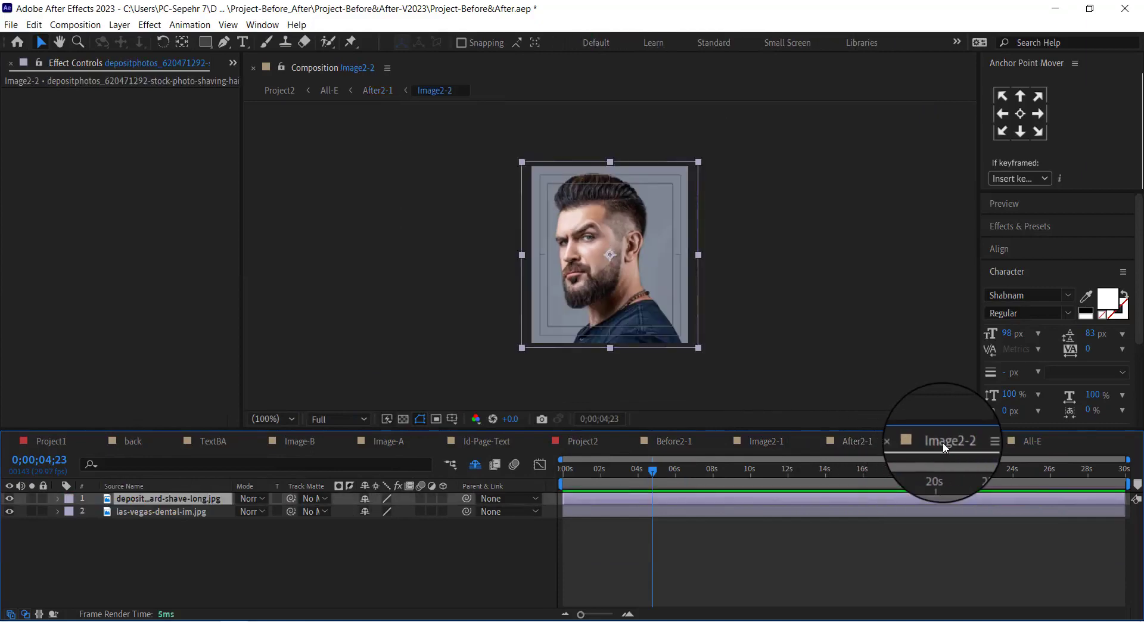
left_click(1038, 441)
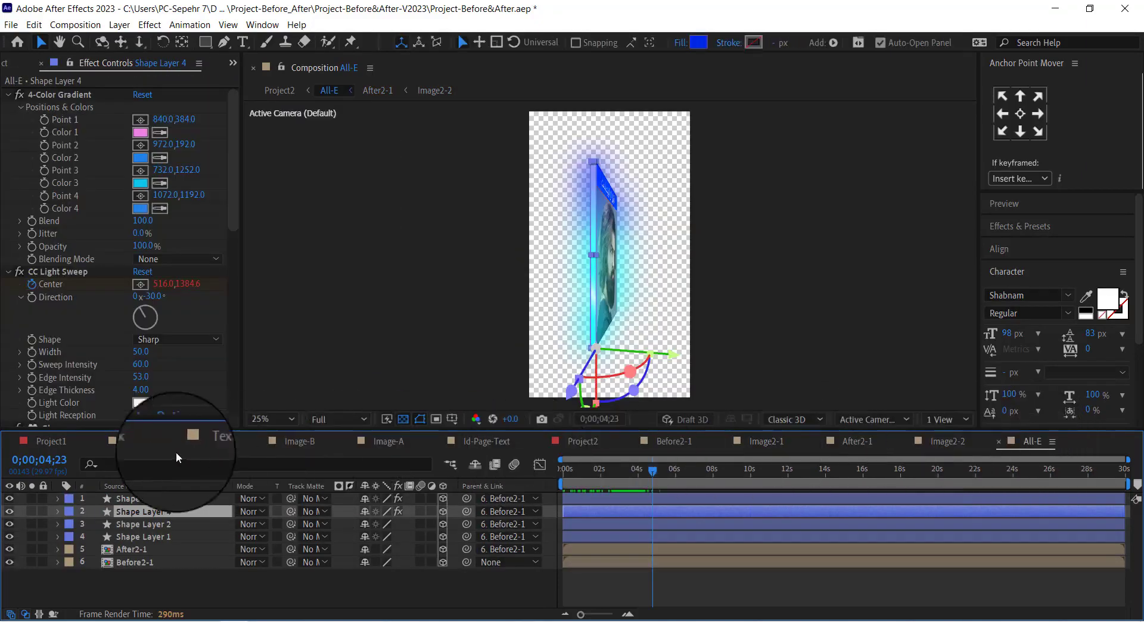
left_click(49, 441)
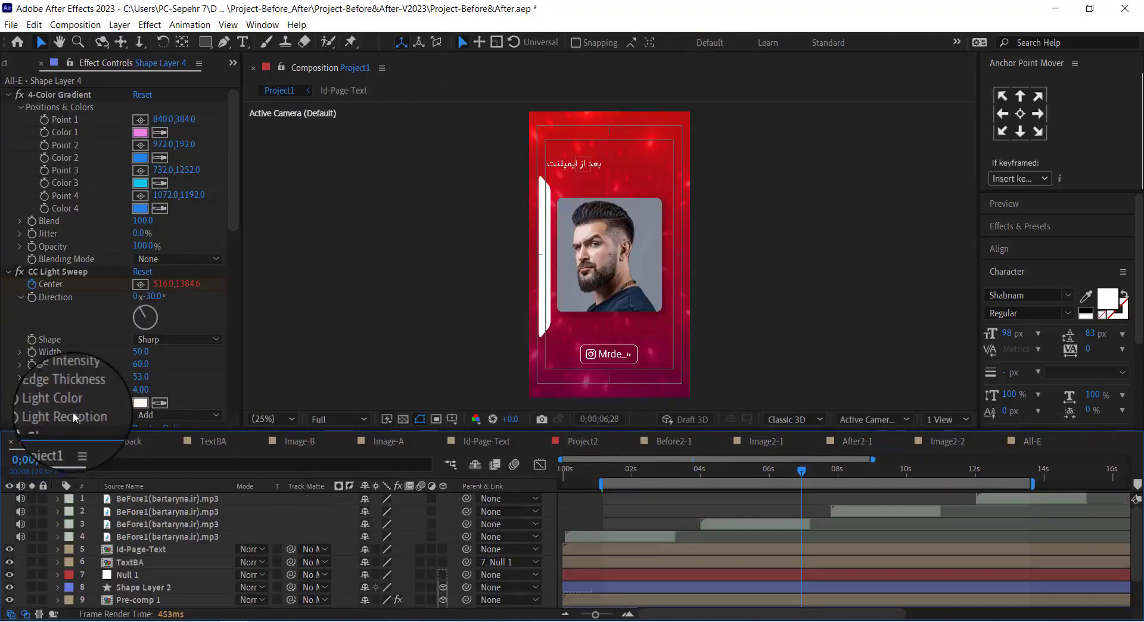